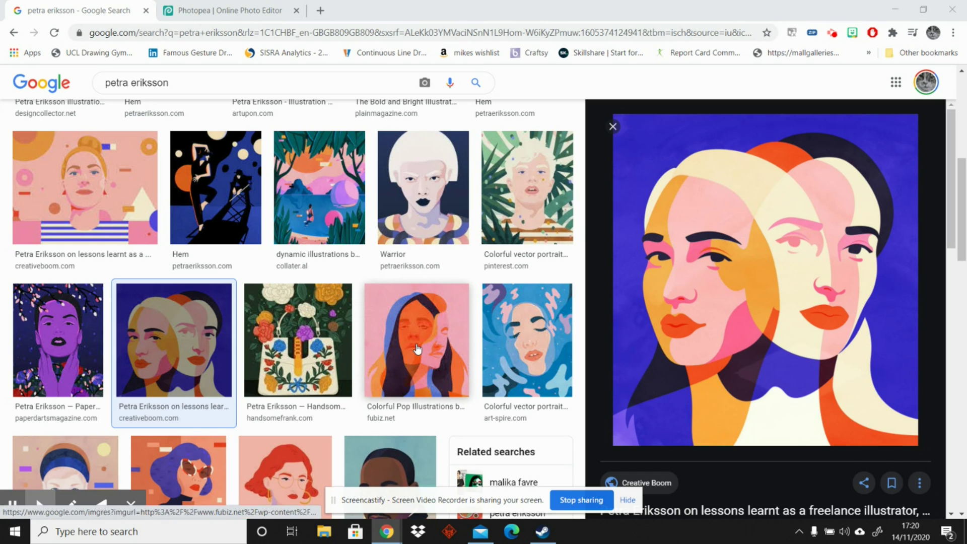
# Return to the first Petra Eriksson reference result, then switch to the Photopea tab.
pyautogui.hotkey('alt', 'Left')
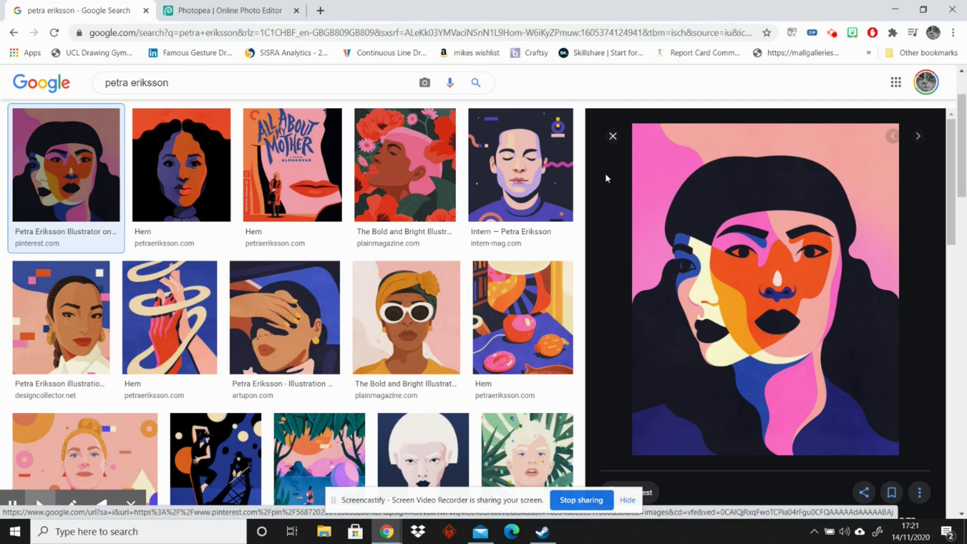
pyautogui.click(207, 14)
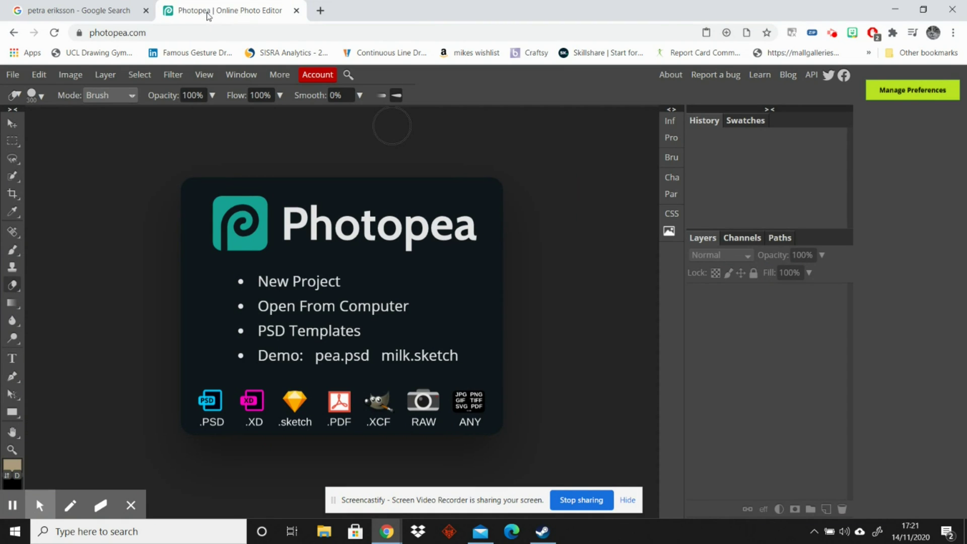
# Create a new white A4 document of 210 × 297 mm at 300 DPI.
pyautogui.click(13, 75)
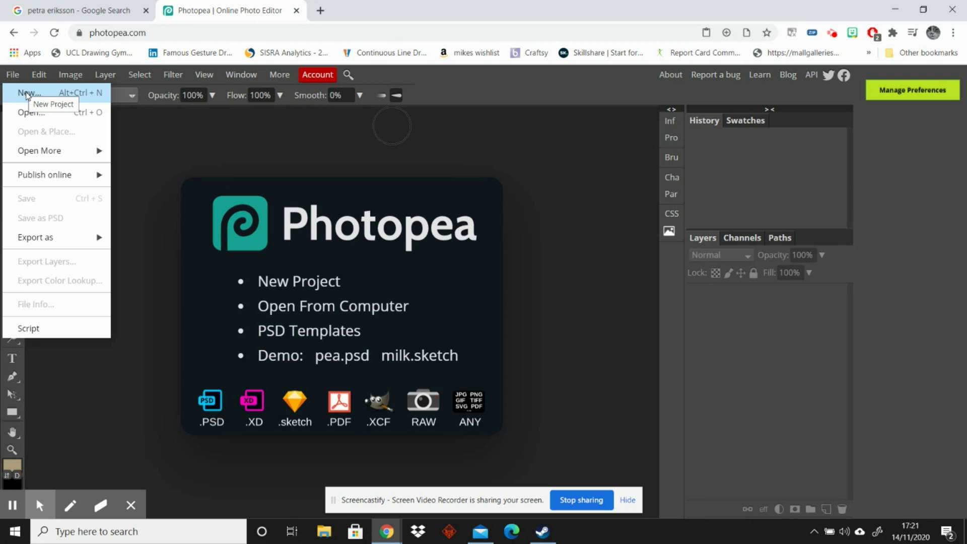
pyautogui.click(27, 95)
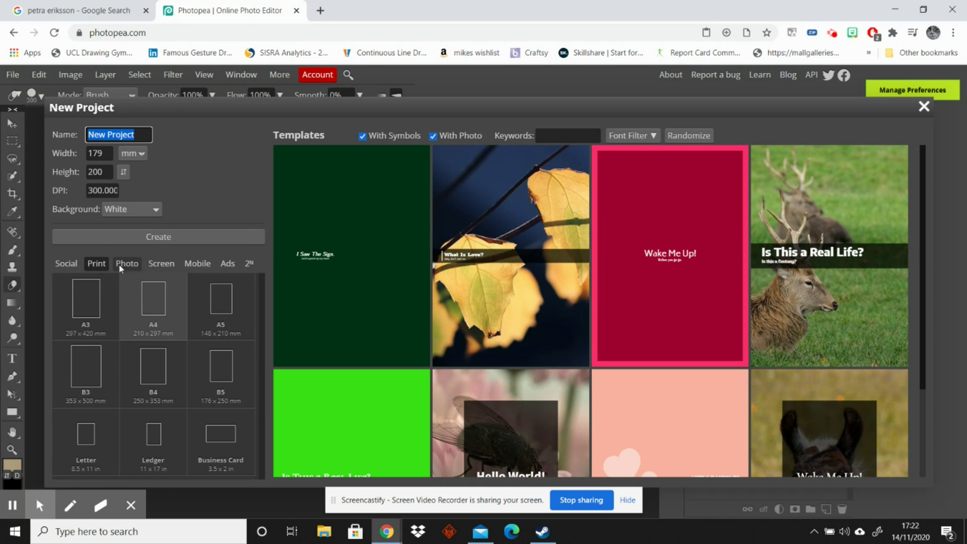
pyautogui.click(143, 296)
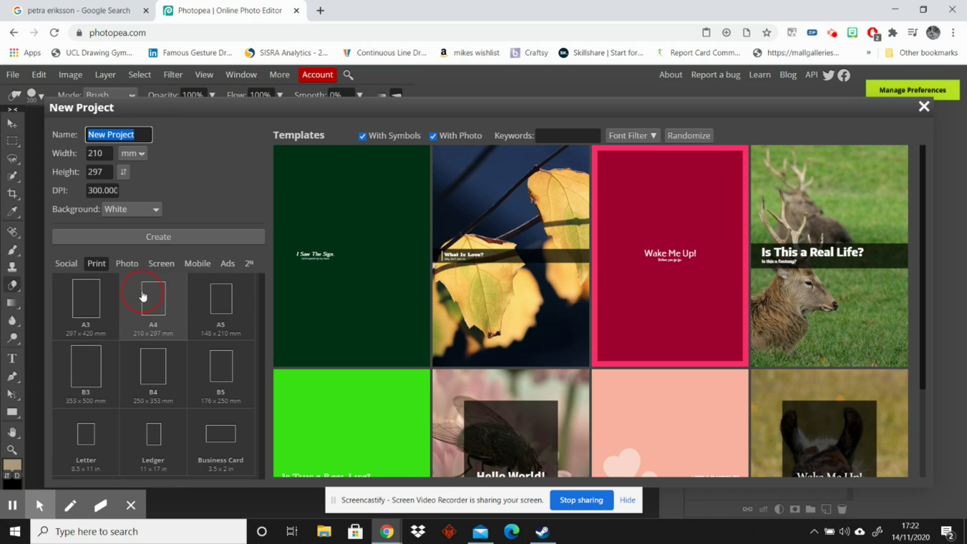
pyautogui.click(164, 238)
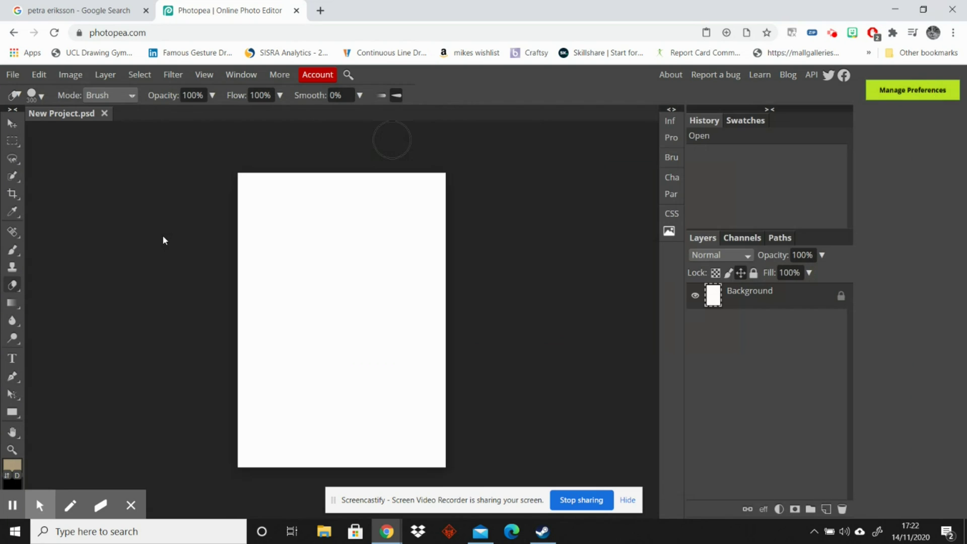
# Open IMG_20200829_180824 and IMG_20200829_180838 from Downloads and view the first photo.
pyautogui.click(17, 77)
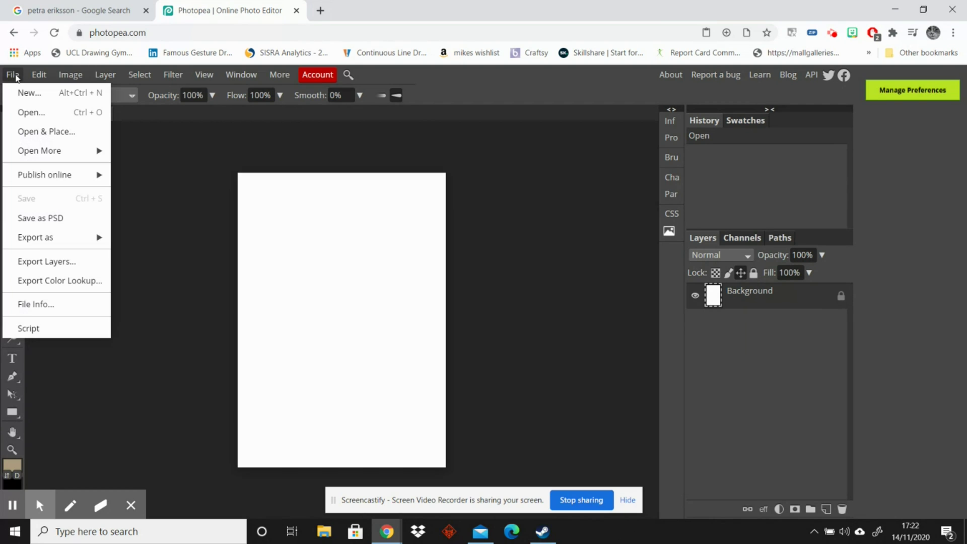
pyautogui.click(29, 112)
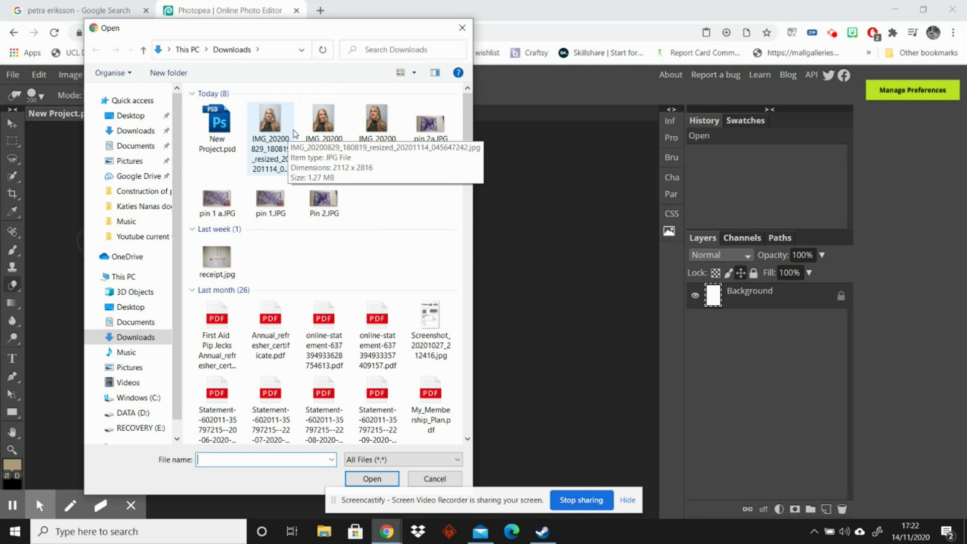
pyautogui.click(320, 128)
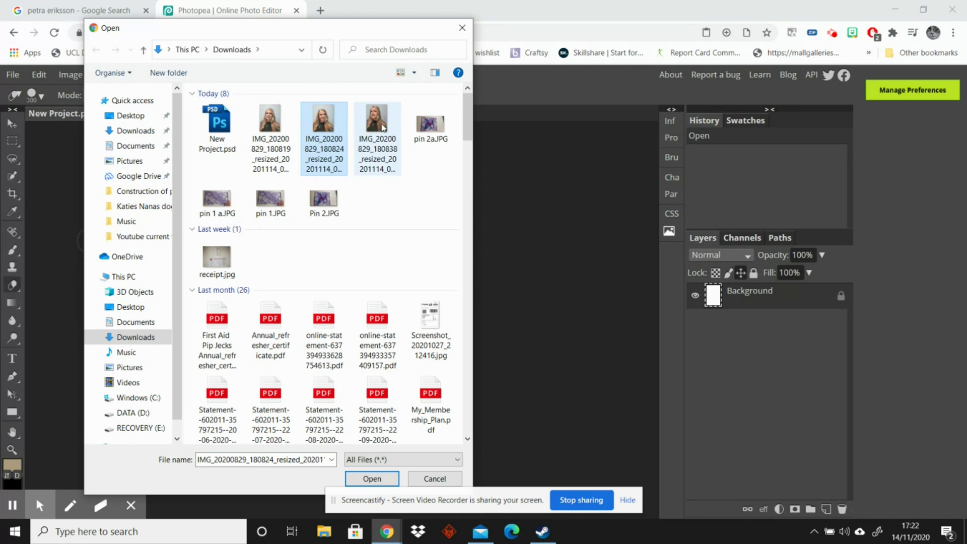
pyautogui.keyDown('ctrl'); pyautogui.click(383, 128); pyautogui.keyUp('ctrl')
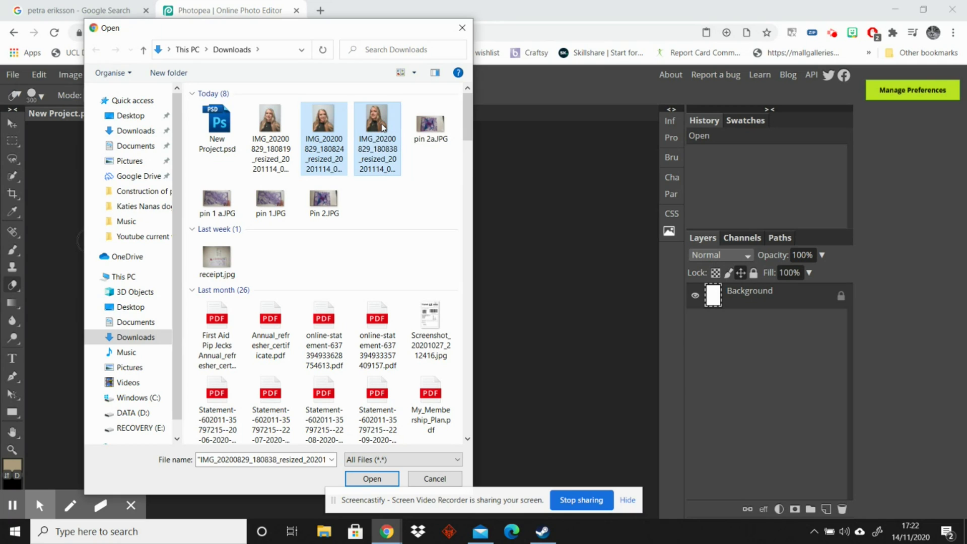
pyautogui.click(360, 482)
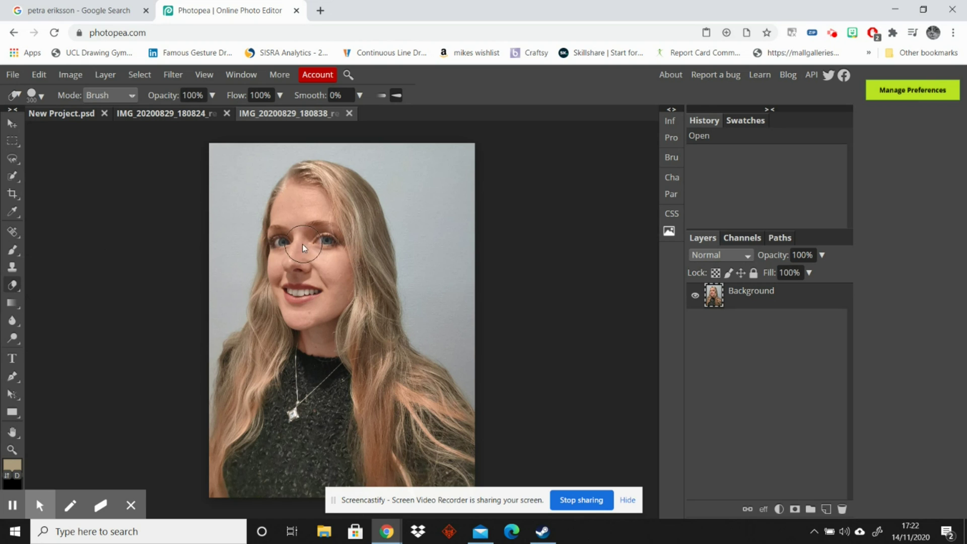
pyautogui.click(196, 115)
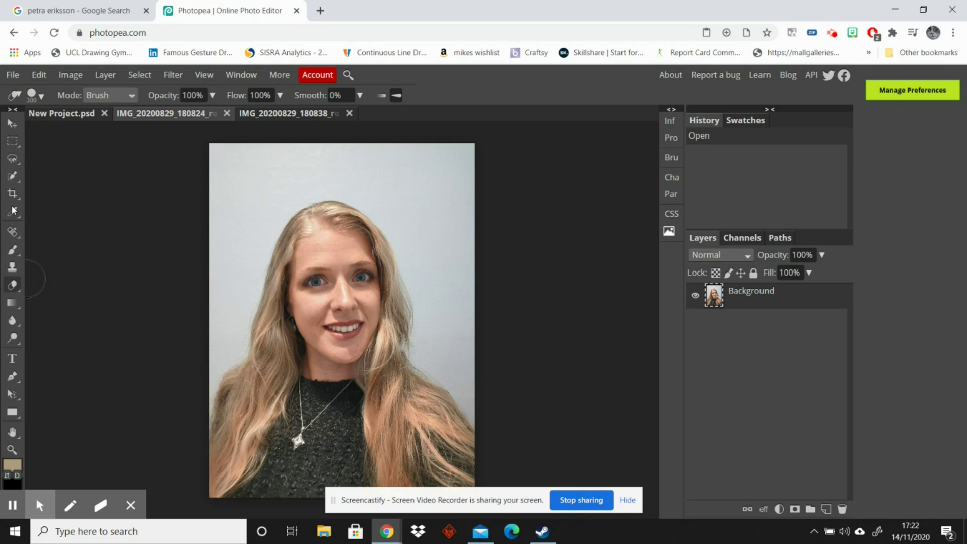
# Select the woman's head, hair and body in the first selfie with Quick Selection.
pyautogui.click(12, 178)
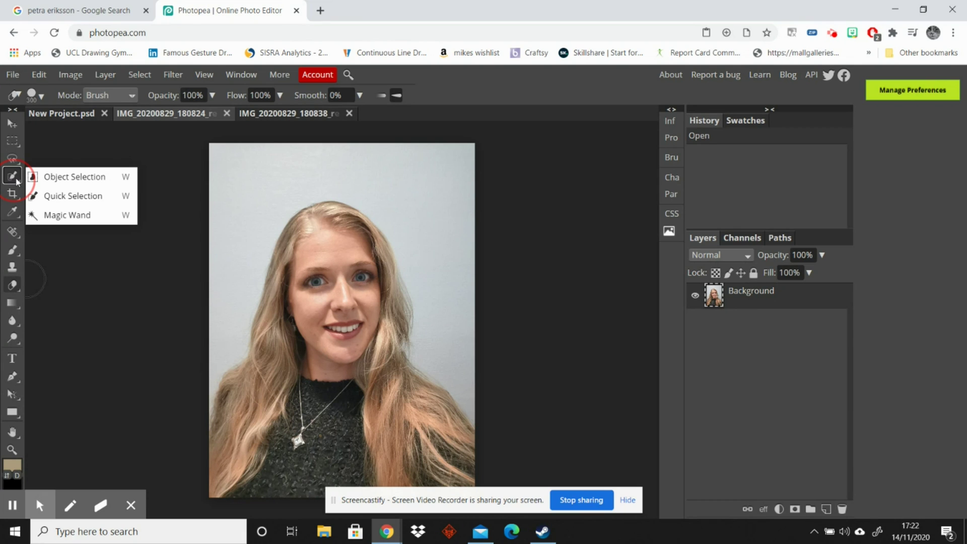
pyautogui.click(62, 197)
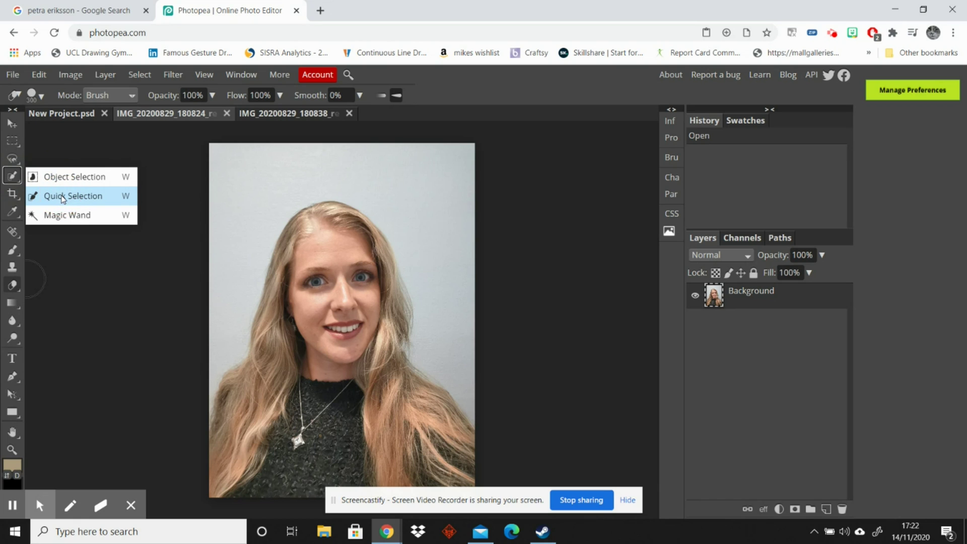
pyautogui.click(63, 197)
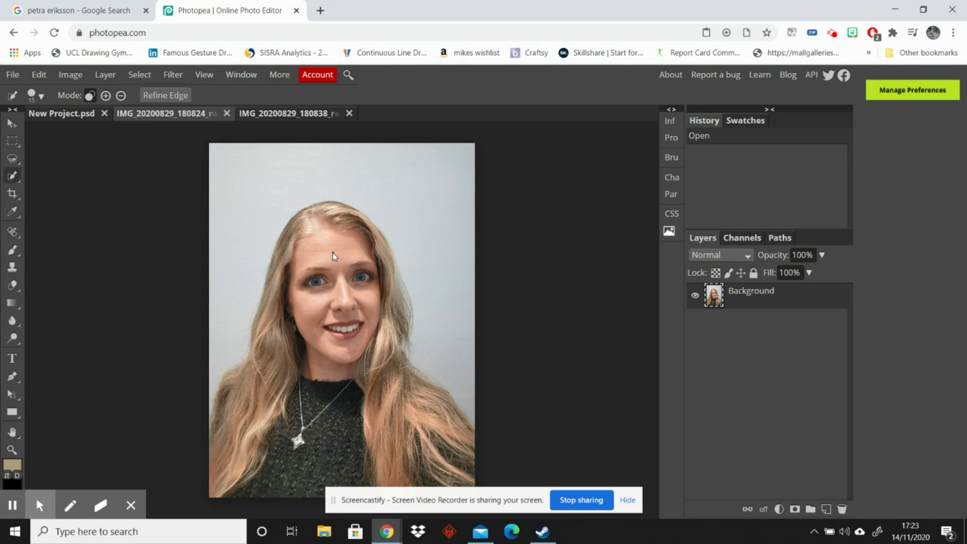
pyautogui.moveTo(332, 253); pyautogui.dragTo(324, 280)
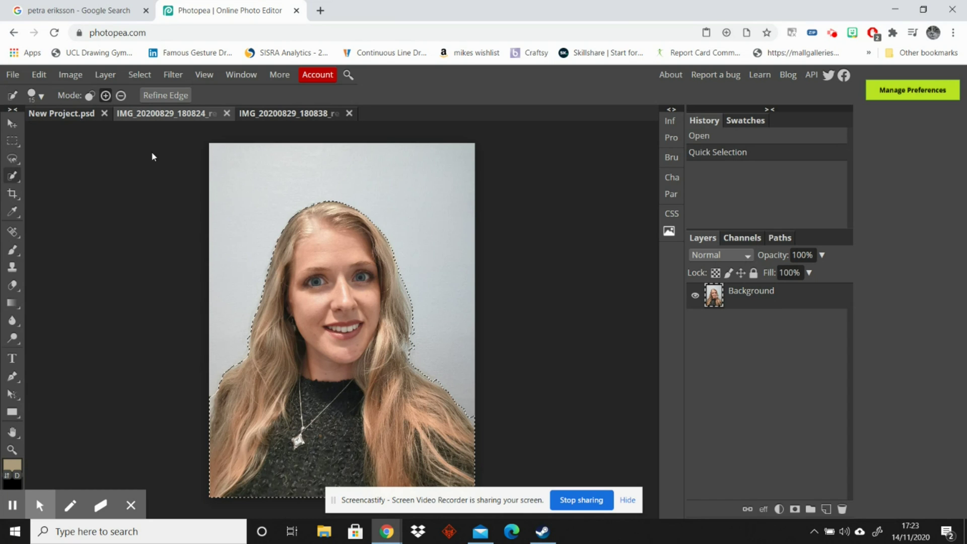
# Paste the cut-out woman onto the blank A4 page as Layer 1.
pyautogui.doubleClick(76, 114)
pyautogui.click(319, 283)
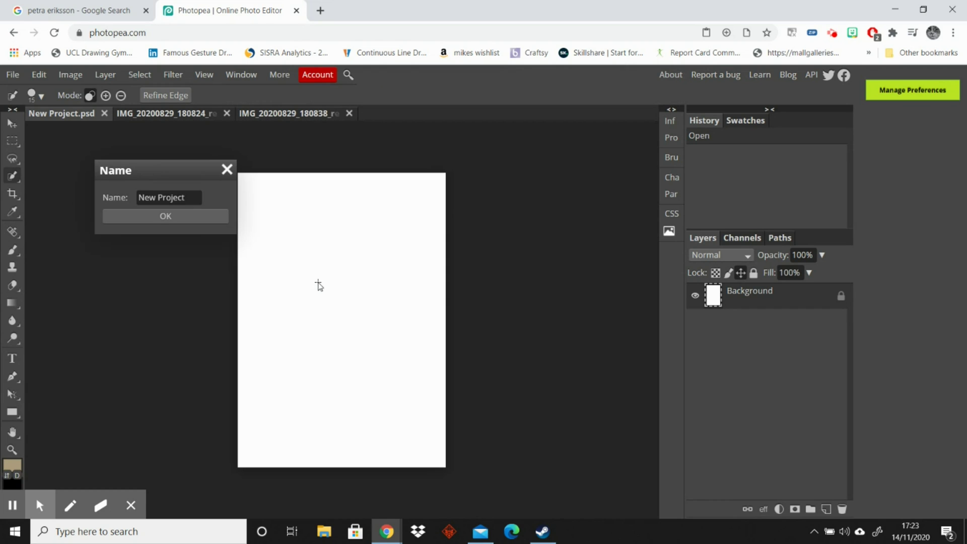
pyautogui.press('Escape')
pyautogui.hotkey('ctrl', 'v')
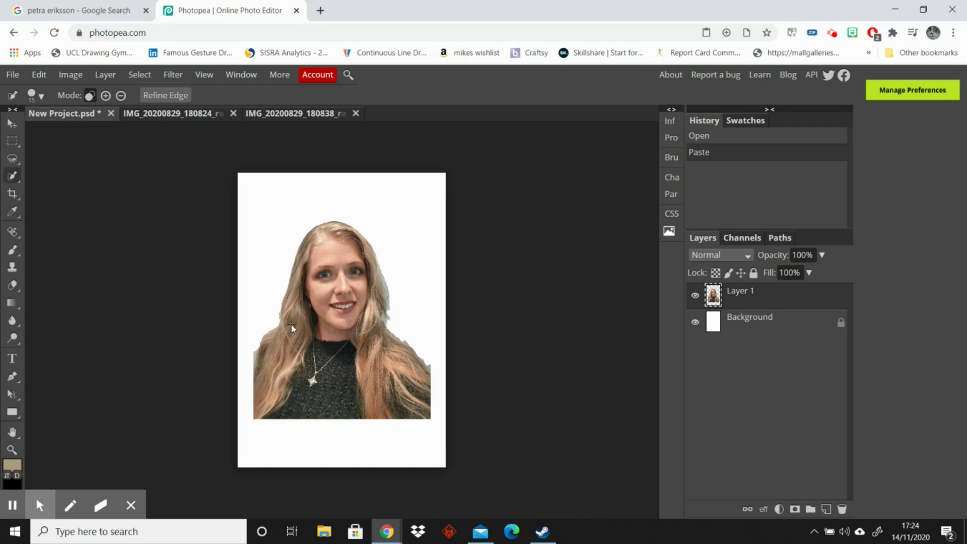
pyautogui.click(292, 328)
# Select the woman in IMG_20200829_180838 and paste her into the A4 project as Layer 2.
pyautogui.click(271, 117)
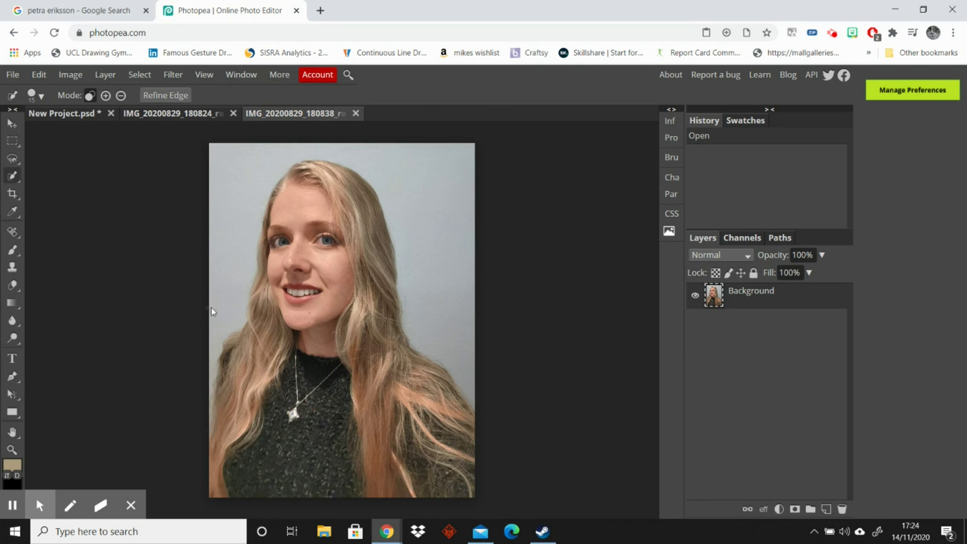
pyautogui.click(305, 404)
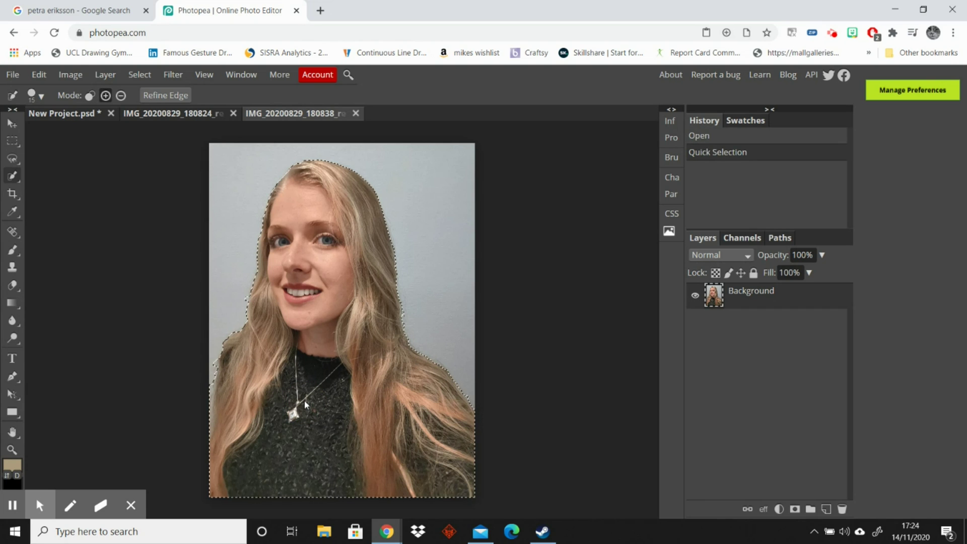
pyautogui.click(61, 114)
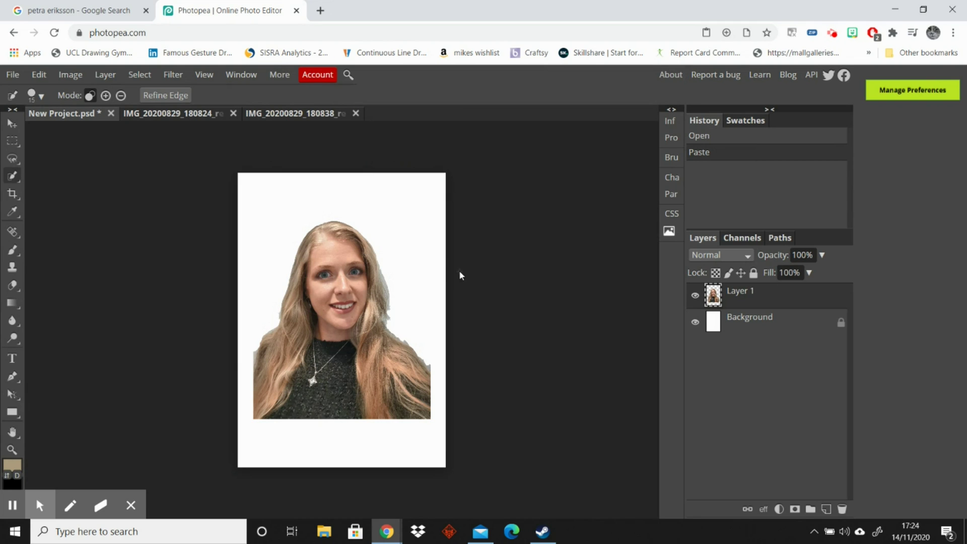
pyautogui.hotkey('ctrl', 'v')
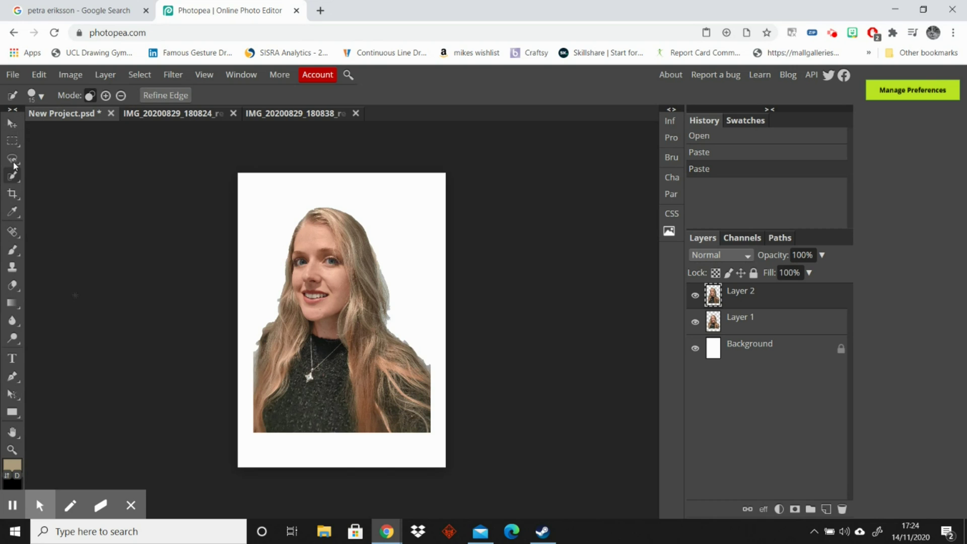
# Scale Layer 2's portrait to 114.87% and shift it down and left to the page bottom.
pyautogui.click(12, 123)
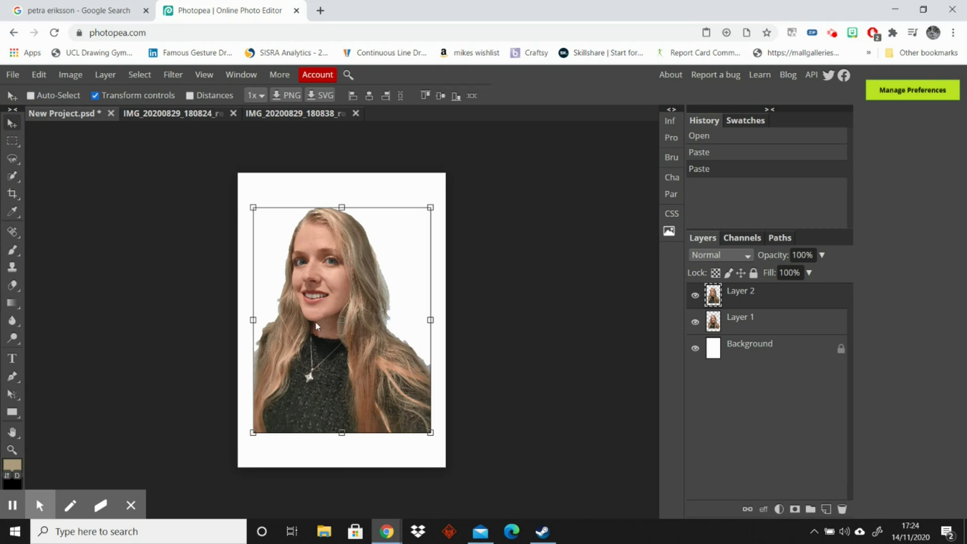
pyautogui.moveTo(331, 286); pyautogui.dragTo(327, 283)
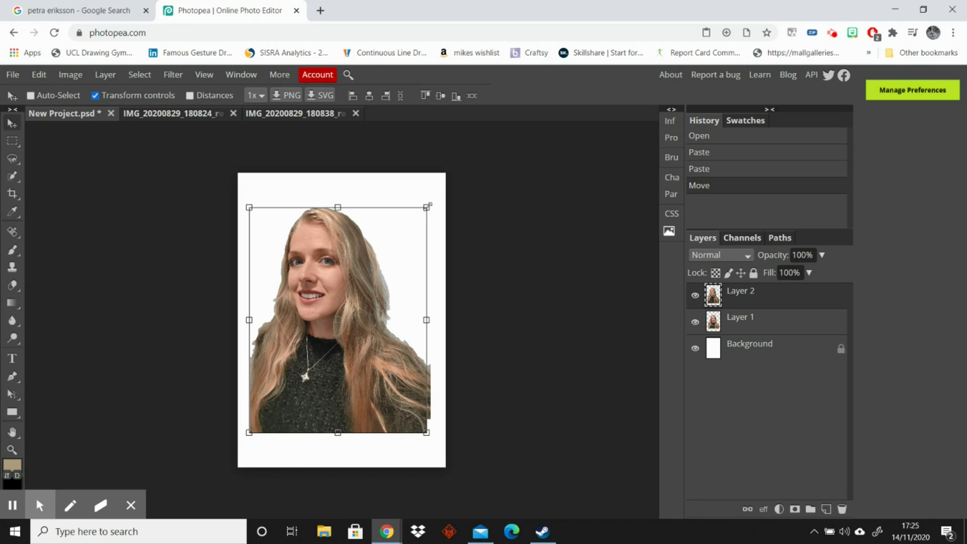
pyautogui.moveTo(429, 206); pyautogui.dragTo(453, 187)
pyautogui.moveTo(322, 266); pyautogui.dragTo(308, 307)
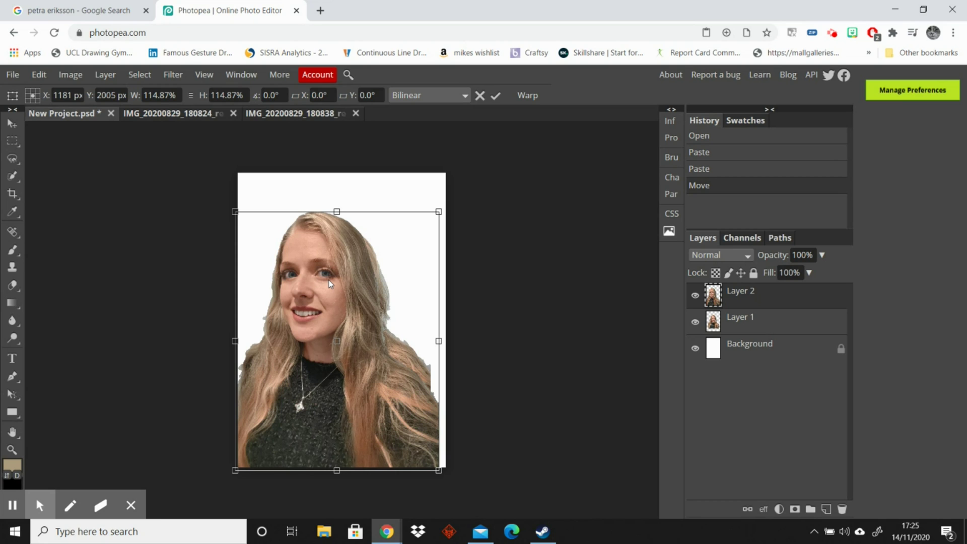
pyautogui.click(496, 96)
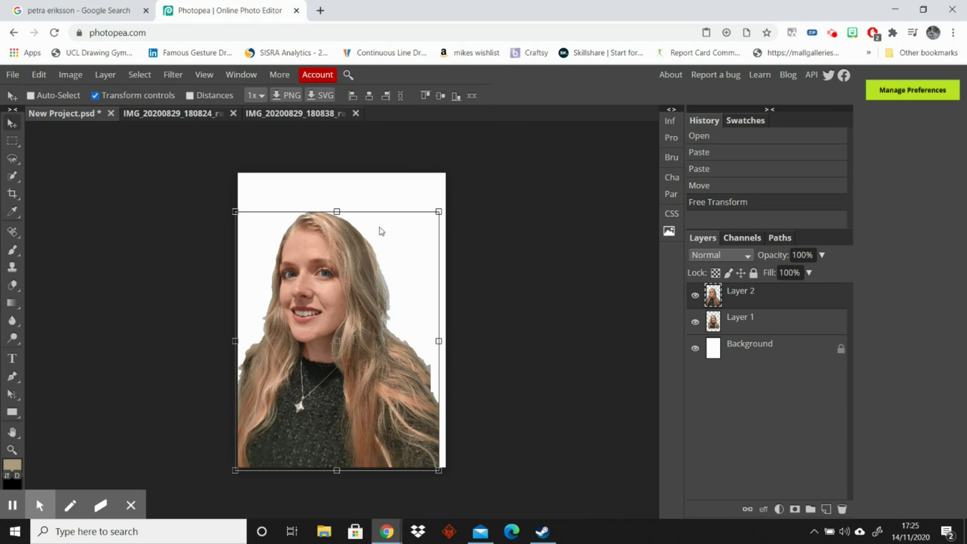
# Enlarge Layer 1's portrait proportionally and move it slightly lower so the faces overlap.
pyautogui.click(740, 327)
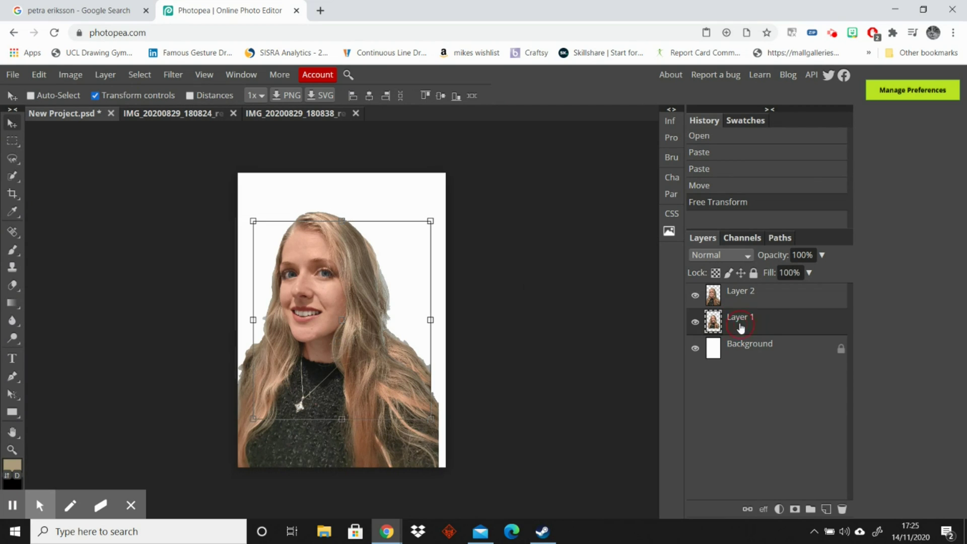
pyautogui.doubleClick(740, 326)
pyautogui.click(734, 335)
pyautogui.moveTo(431, 219); pyautogui.dragTo(533, 198)
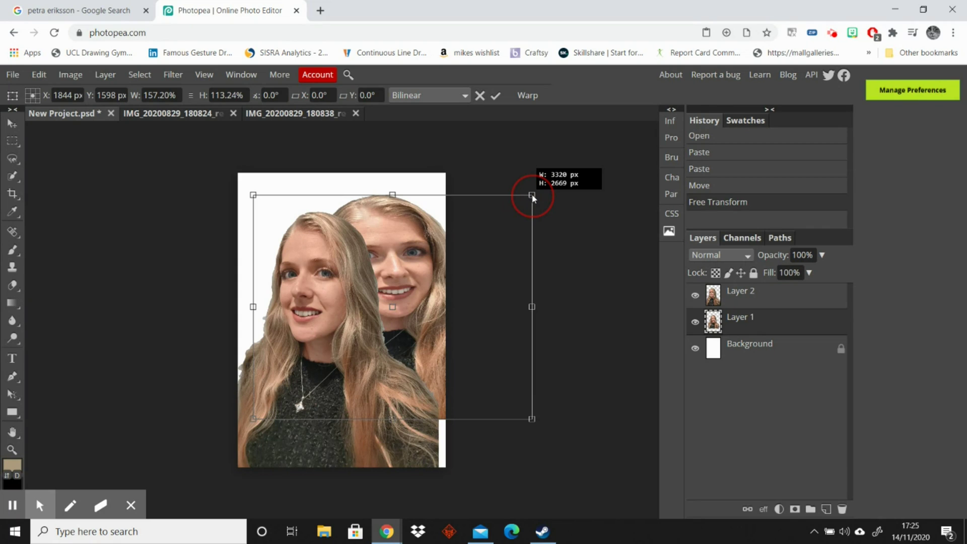
pyautogui.moveTo(532, 198); pyautogui.dragTo(464, 222)
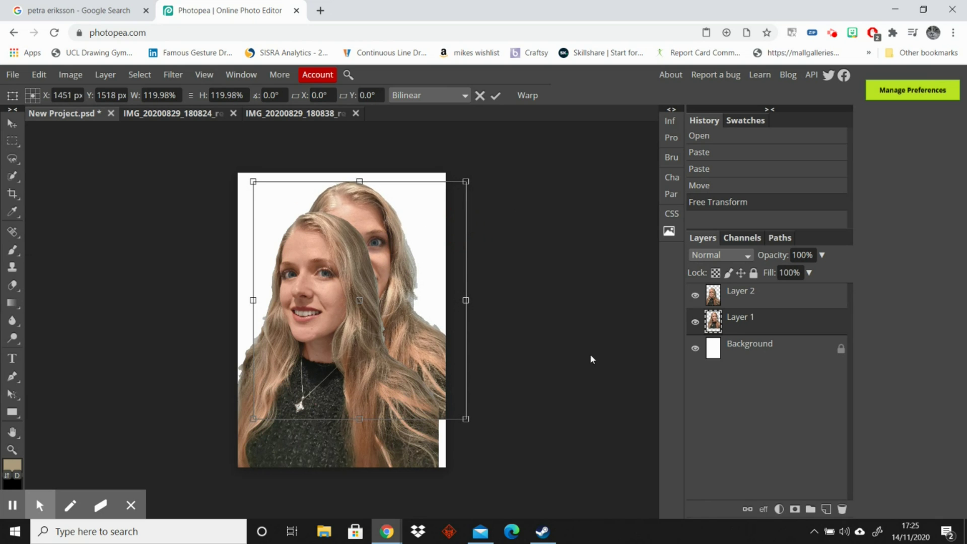
pyautogui.click(496, 97)
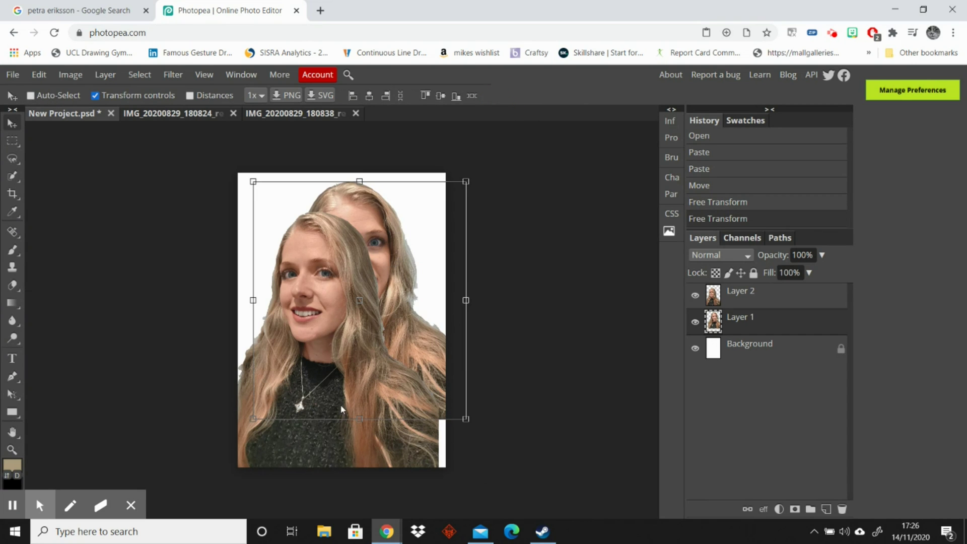
pyautogui.moveTo(391, 274); pyautogui.dragTo(397, 295)
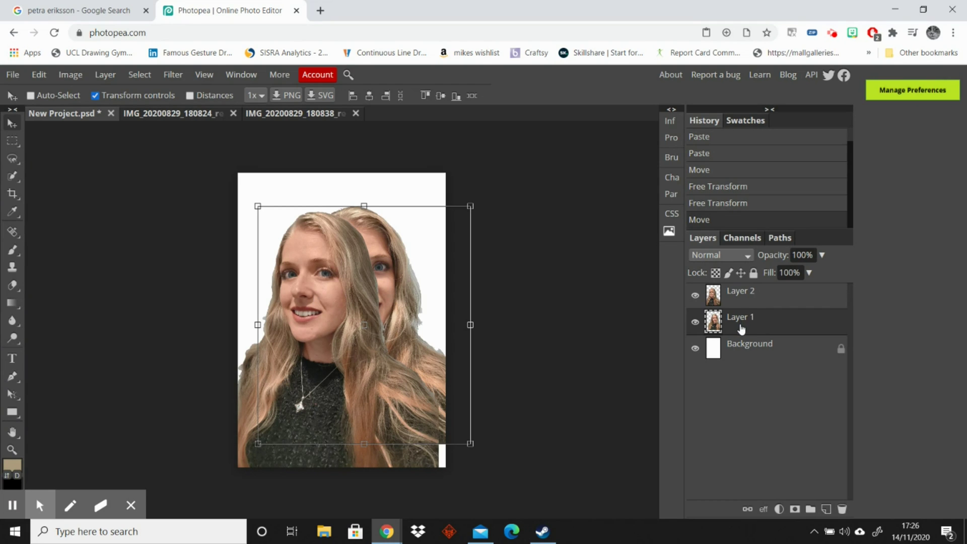
# Move Layer 1 above Layer 2 and scale it to about 102.53% × 104.70%.
pyautogui.moveTo(740, 324); pyautogui.dragTo(741, 290)
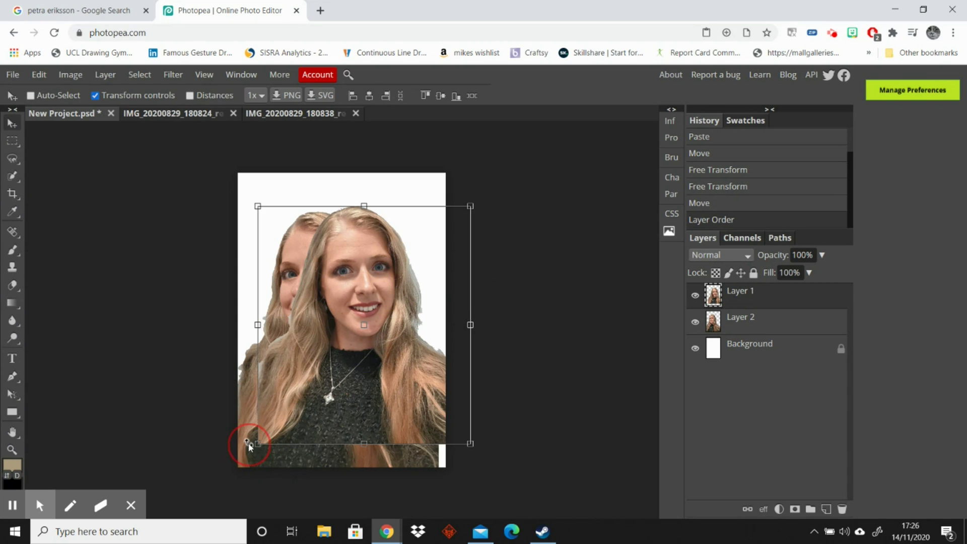
pyautogui.moveTo(258, 444); pyautogui.dragTo(252, 457)
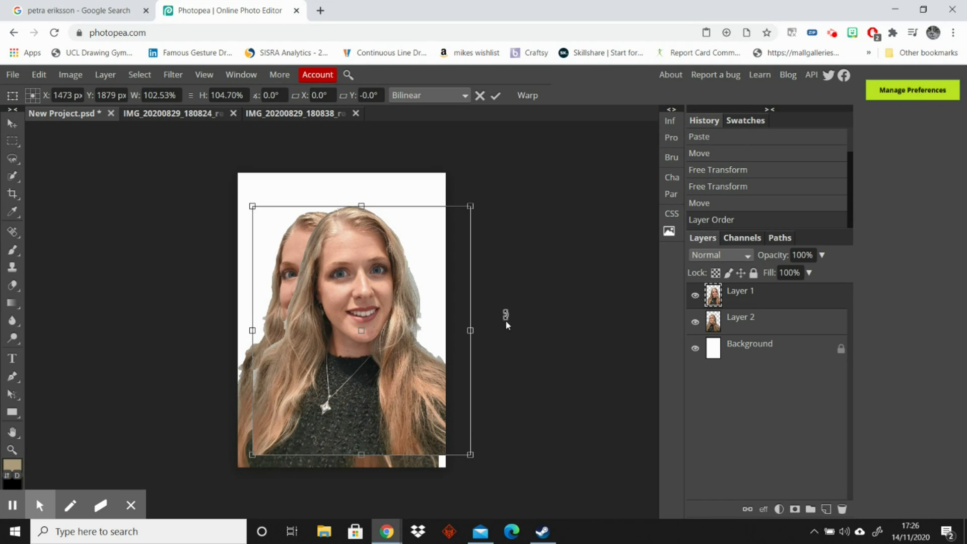
pyautogui.click(497, 95)
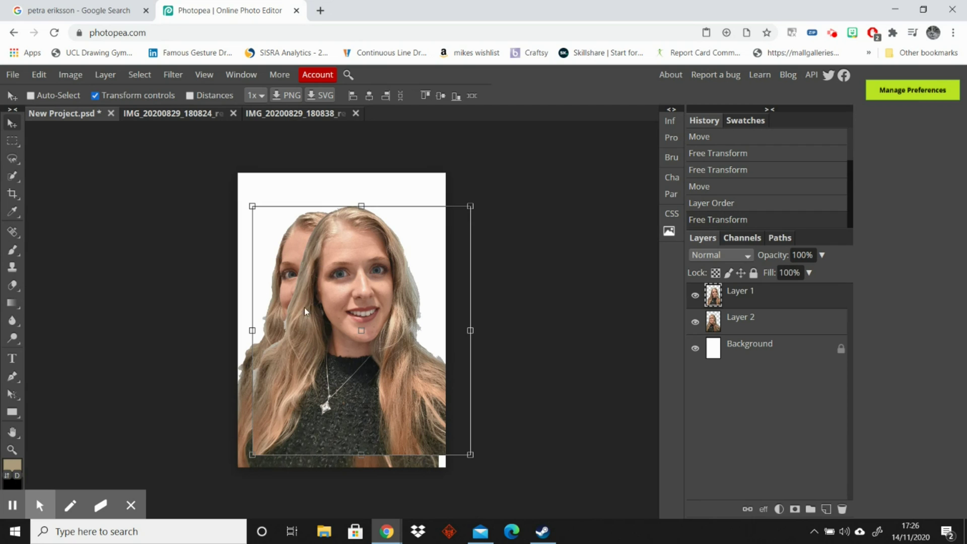
# Use the Eraser Tool to erase parts of Layer 1, revealing the face behind.
pyautogui.rightClick(13, 232)
pyautogui.click(13, 232)
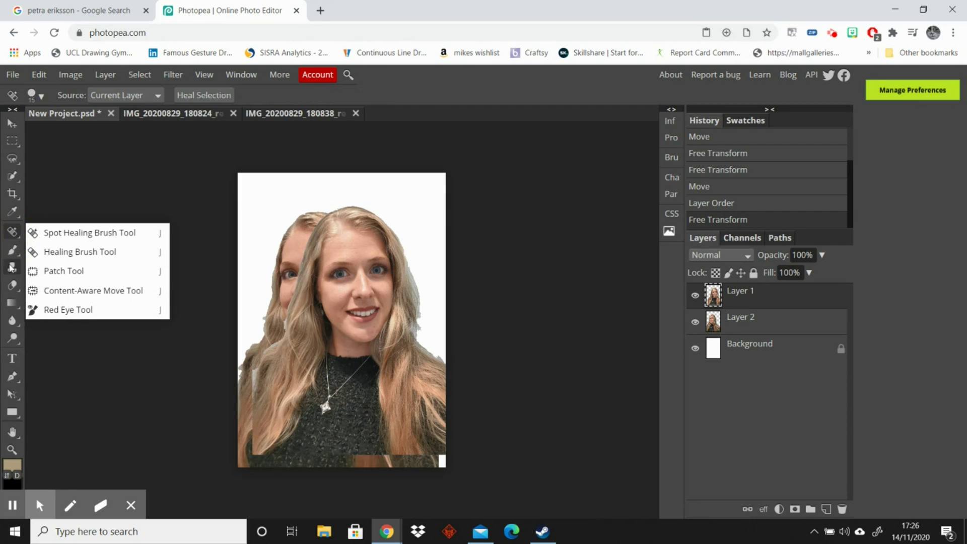
pyautogui.rightClick(12, 284)
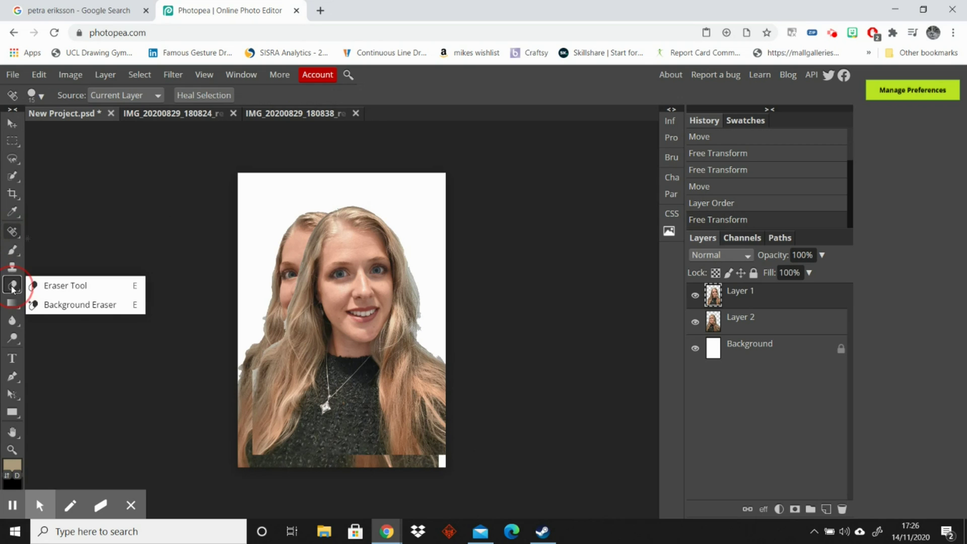
pyautogui.click(55, 285)
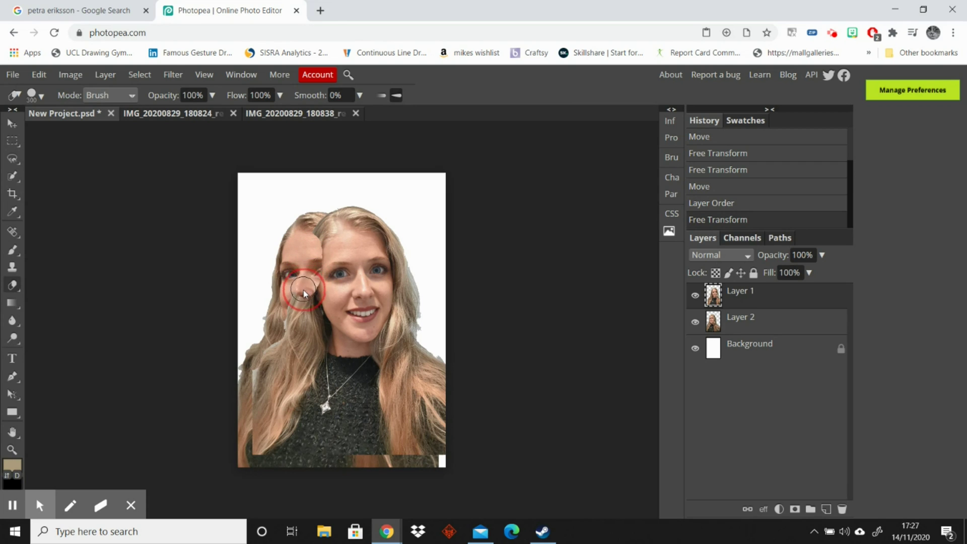
pyautogui.moveTo(304, 292)
pyautogui.mouseDown()
pyautogui.moveTo(300, 313)
pyautogui.moveTo(313, 255)
pyautogui.moveTo(313, 277)
pyautogui.moveTo(252, 383)
pyautogui.moveTo(275, 413)
pyautogui.mouseUp()
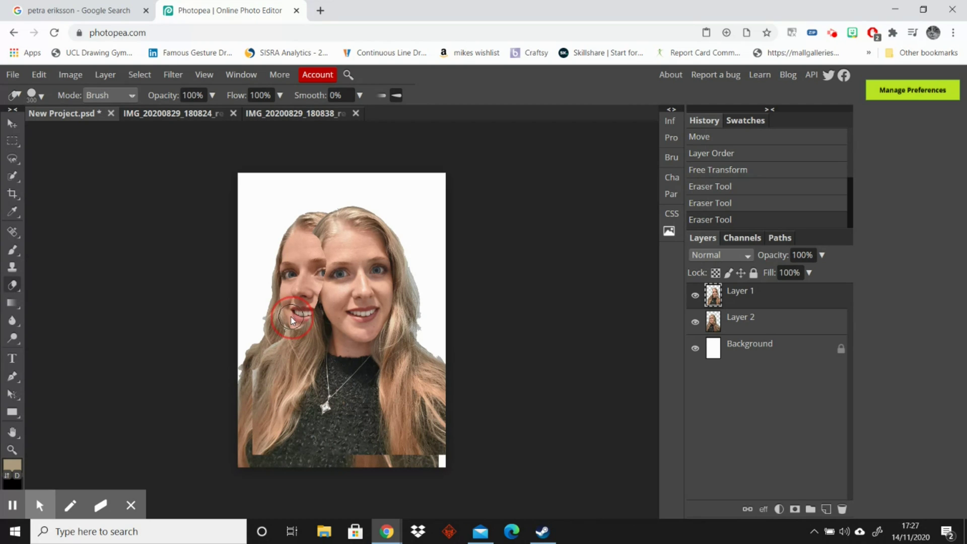
pyautogui.moveTo(281, 328)
pyautogui.mouseDown()
pyautogui.moveTo(270, 323)
pyautogui.moveTo(292, 316)
pyautogui.mouseUp()
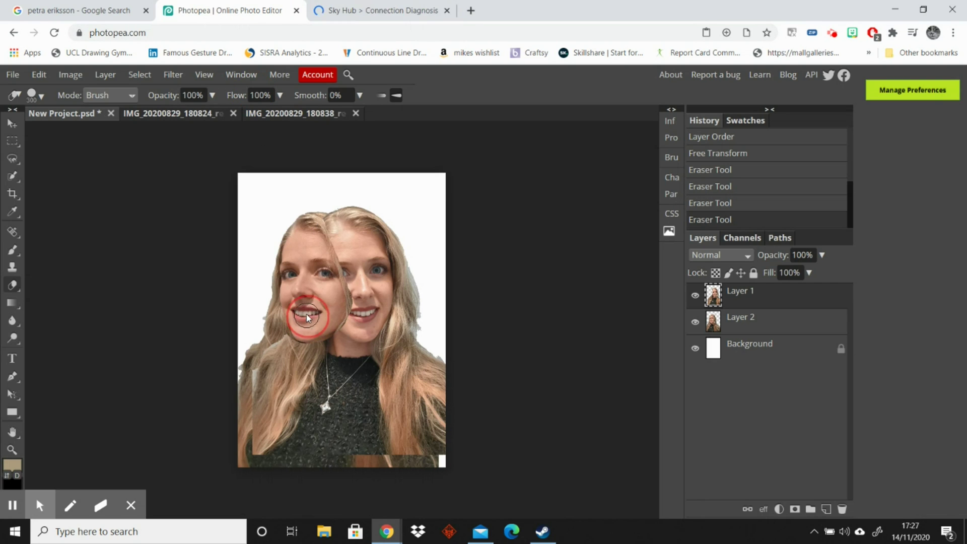
pyautogui.moveTo(423, 242); pyautogui.dragTo(356, 474)
pyautogui.moveTo(324, 393)
pyautogui.mouseDown()
pyautogui.moveTo(472, 304)
pyautogui.moveTo(557, 331)
pyautogui.mouseUp()
pyautogui.click(500, 325)
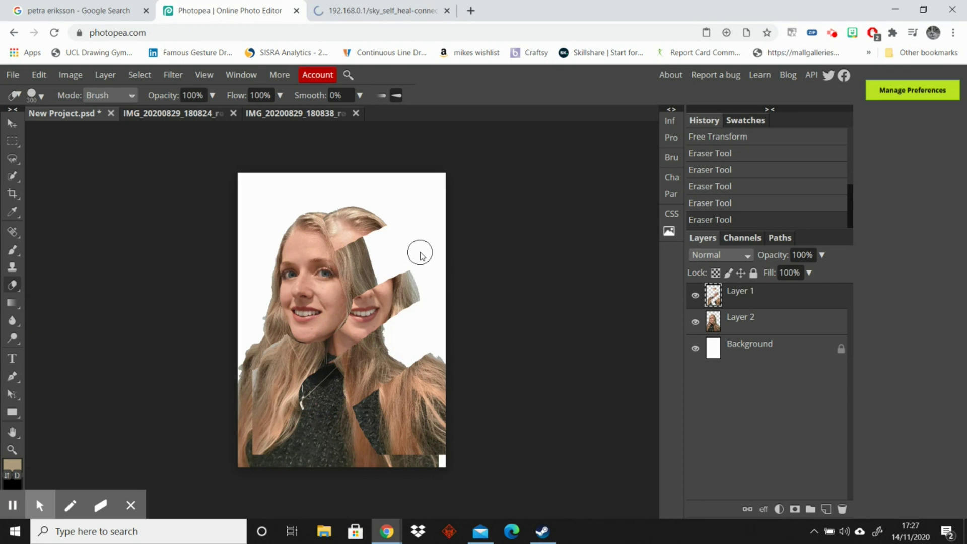
# Undo the eraser strokes and Layer 1's last free transform.
pyautogui.hotkey('ctrl', 'z')
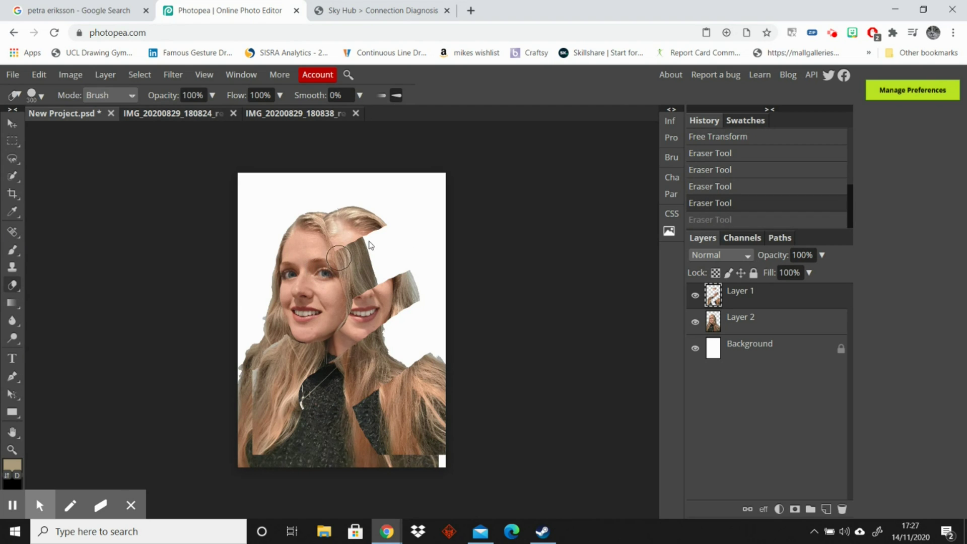
pyautogui.hotkey('ctrl', 'z')
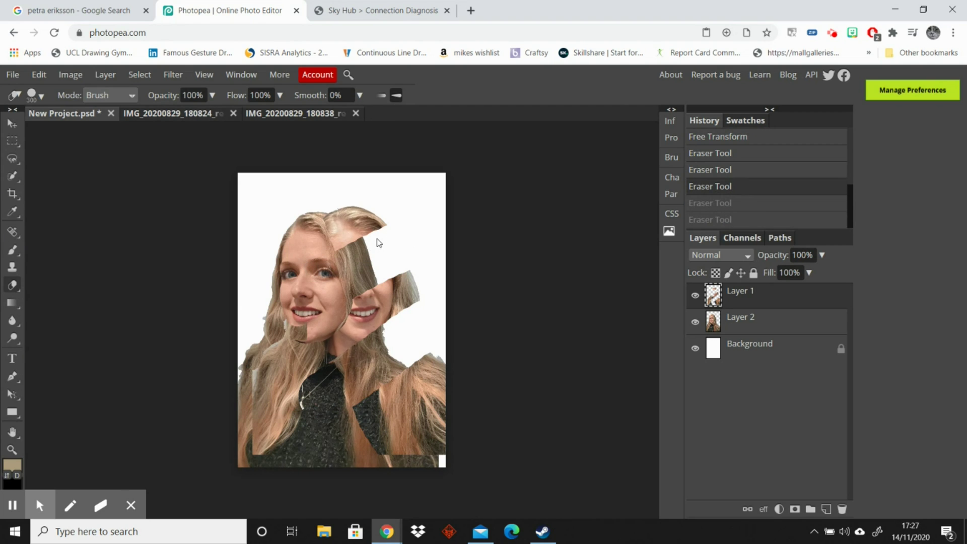
pyautogui.hotkey('ctrl', 'z')
pyautogui.hotkey('ctrl', 'z')
pyautogui.hotkey('ctrl', 'z')
pyautogui.hotkey('ctrl', 'z')
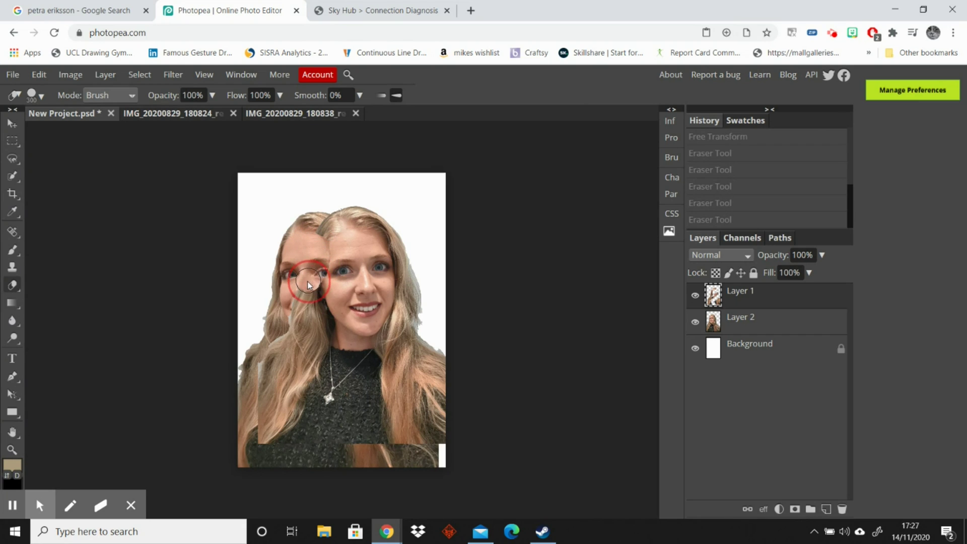
# Erase Layer 1's hair covering the left face's eye, nose, mouth and chin.
pyautogui.moveTo(307, 285)
pyautogui.mouseDown()
pyautogui.moveTo(300, 294)
pyautogui.moveTo(297, 284)
pyautogui.moveTo(294, 315)
pyautogui.moveTo(315, 291)
pyautogui.moveTo(304, 326)
pyautogui.mouseUp()
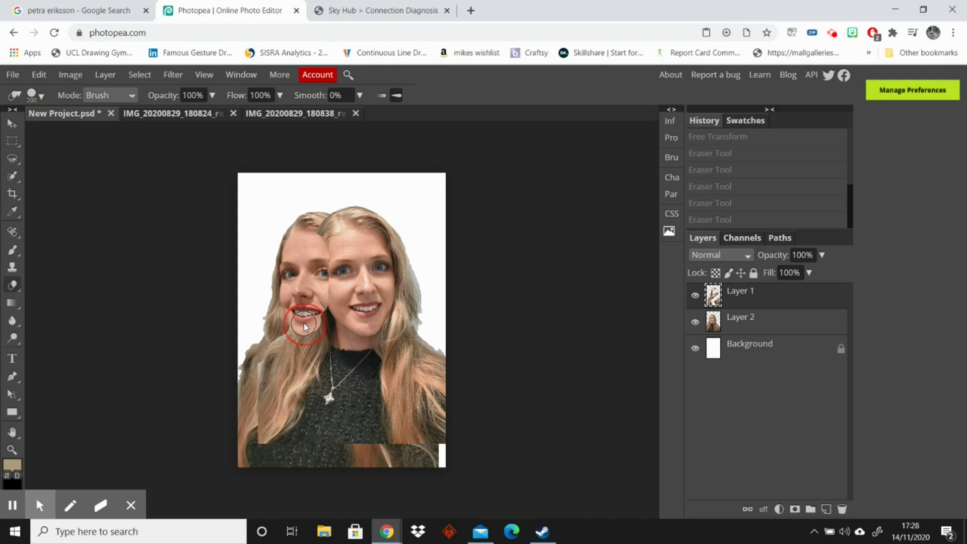
pyautogui.click(321, 302)
pyautogui.click(321, 296)
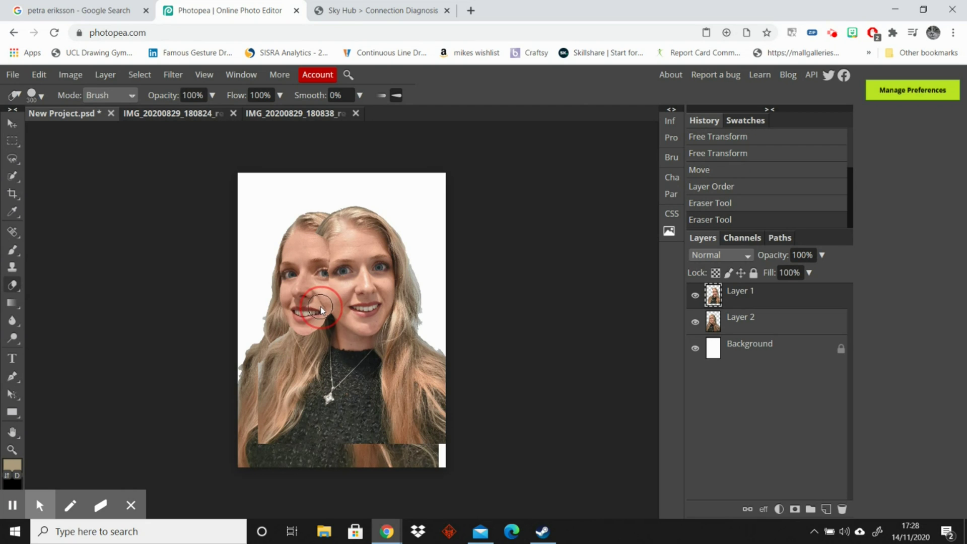
pyautogui.moveTo(297, 324); pyautogui.dragTo(300, 325)
pyautogui.click(301, 326)
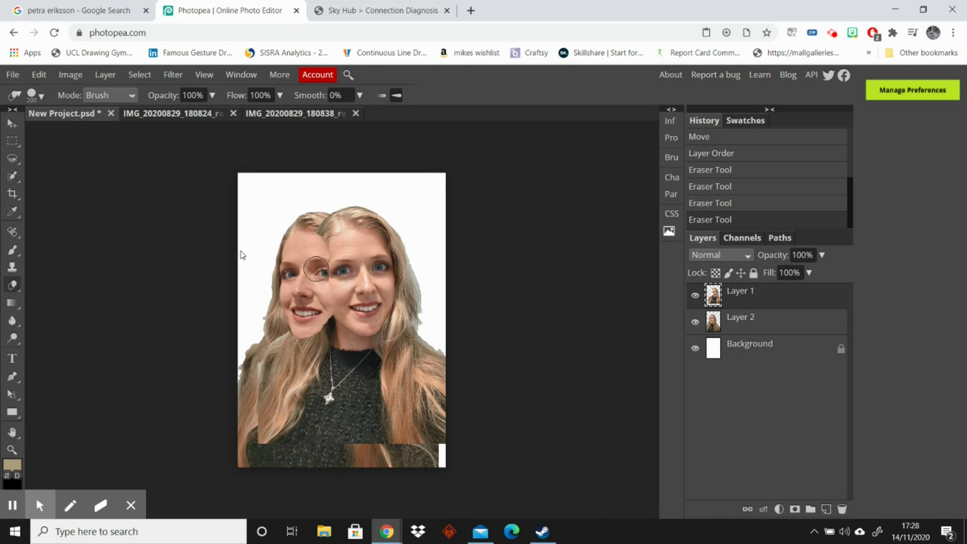
# Shift the front selfie slightly left, scale it to 107.34% and commit the transform.
pyautogui.click(13, 124)
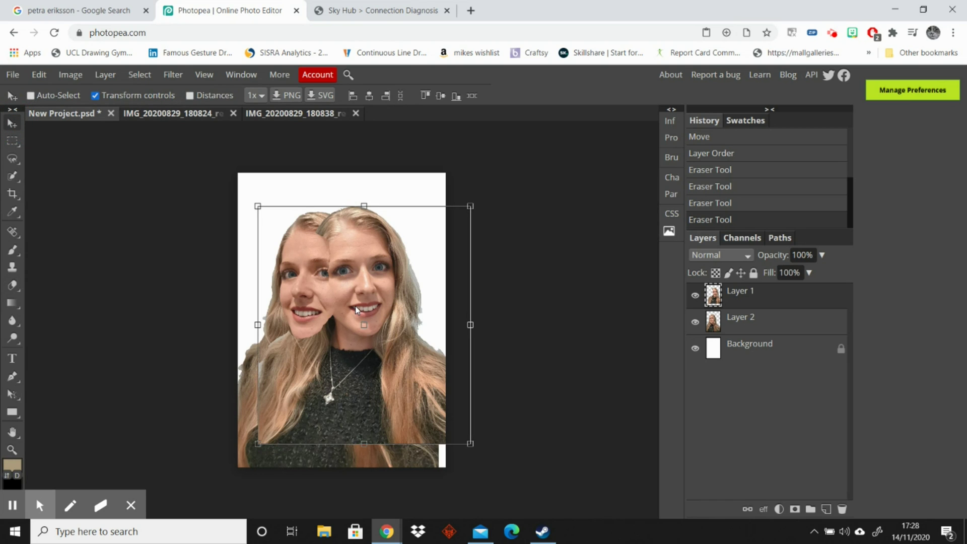
pyautogui.moveTo(355, 306); pyautogui.dragTo(347, 309)
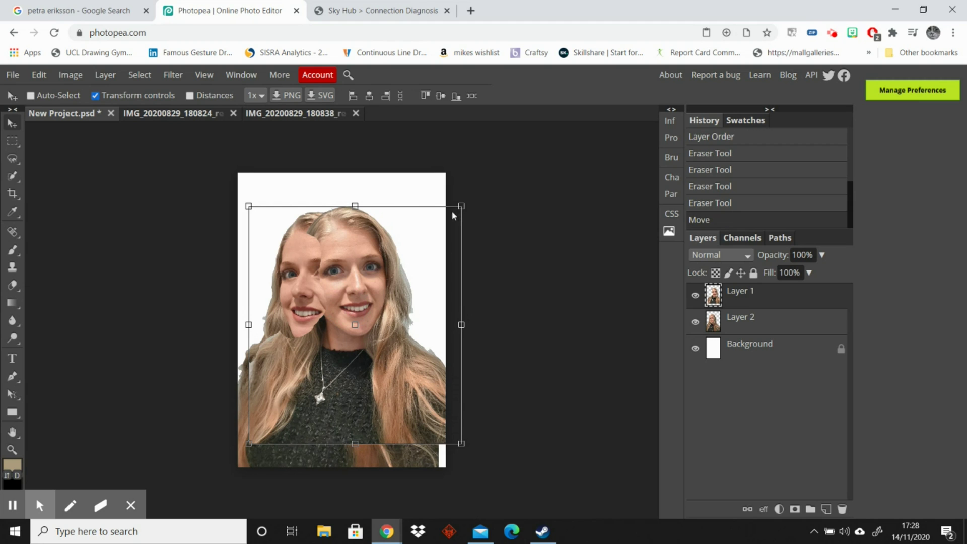
pyautogui.moveTo(461, 206); pyautogui.dragTo(470, 190)
pyautogui.moveTo(362, 260); pyautogui.dragTo(360, 273)
pyautogui.click(496, 95)
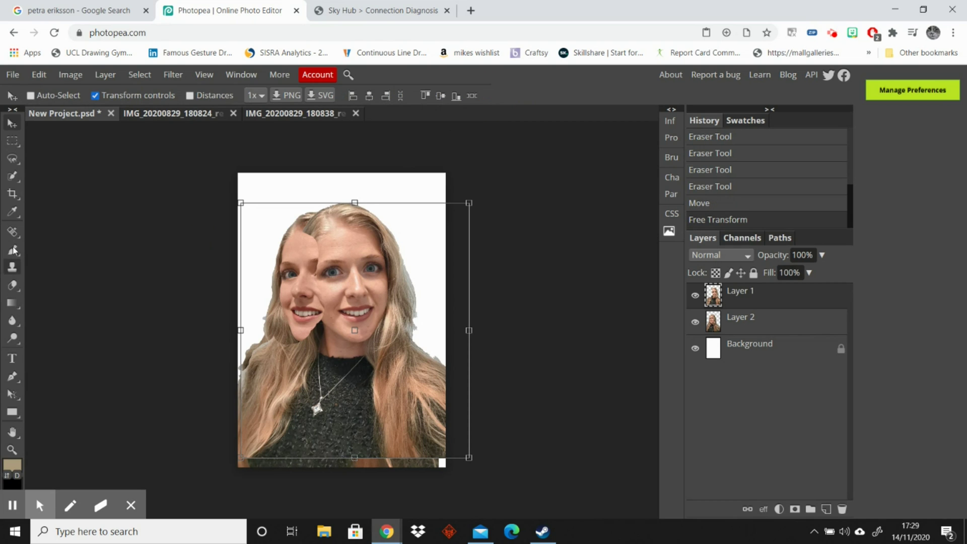
# Erase small patches of Layer 1 over the left face's forehead and eye, undoing the last stroke.
pyautogui.click(12, 231)
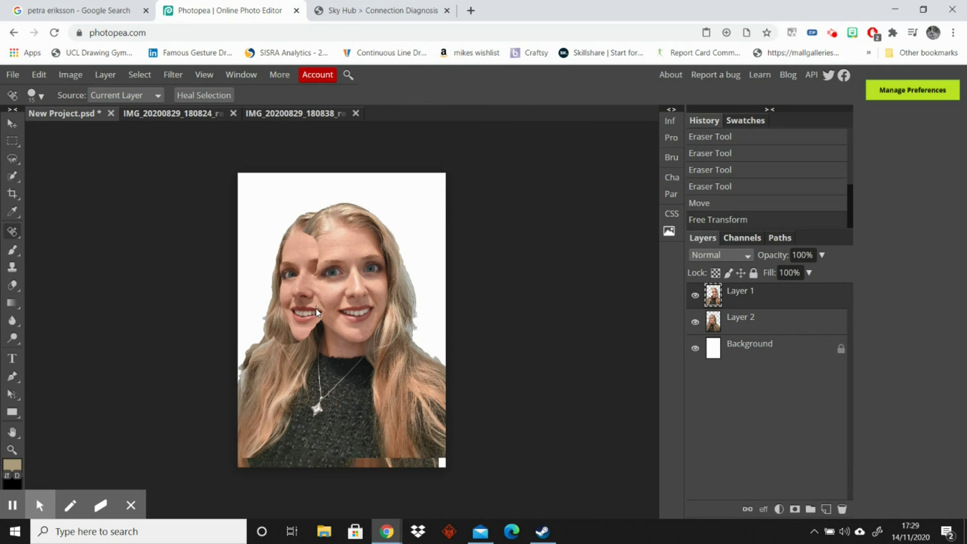
pyautogui.press('e')
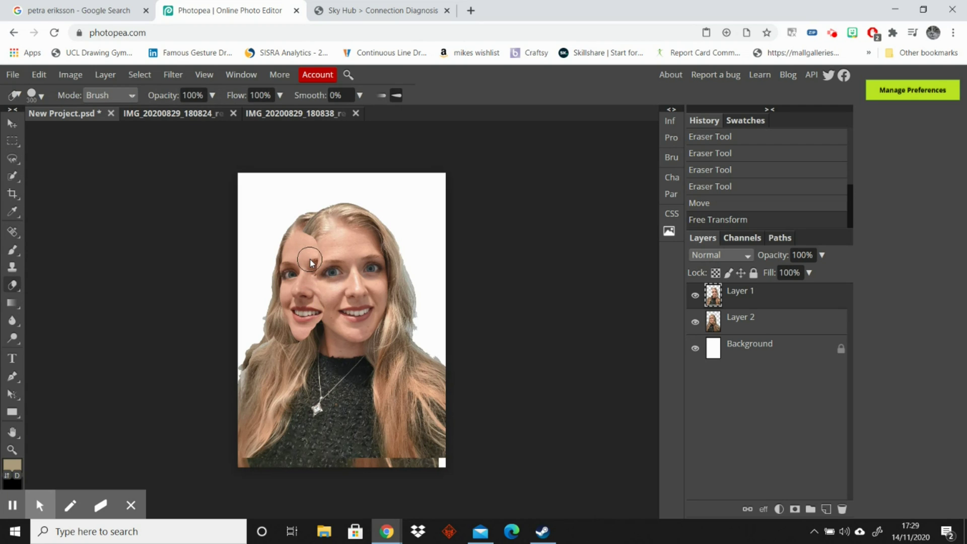
pyautogui.click(310, 259)
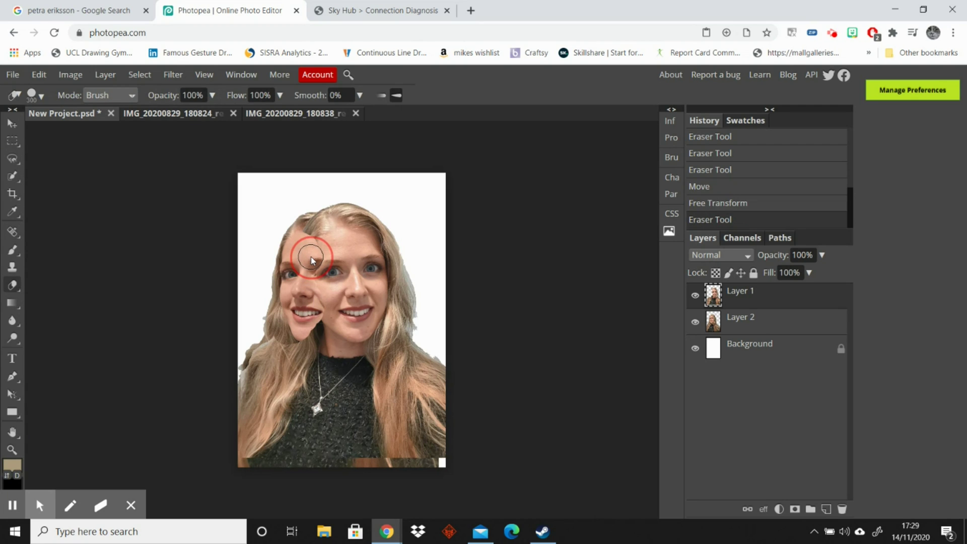
pyautogui.click(310, 259)
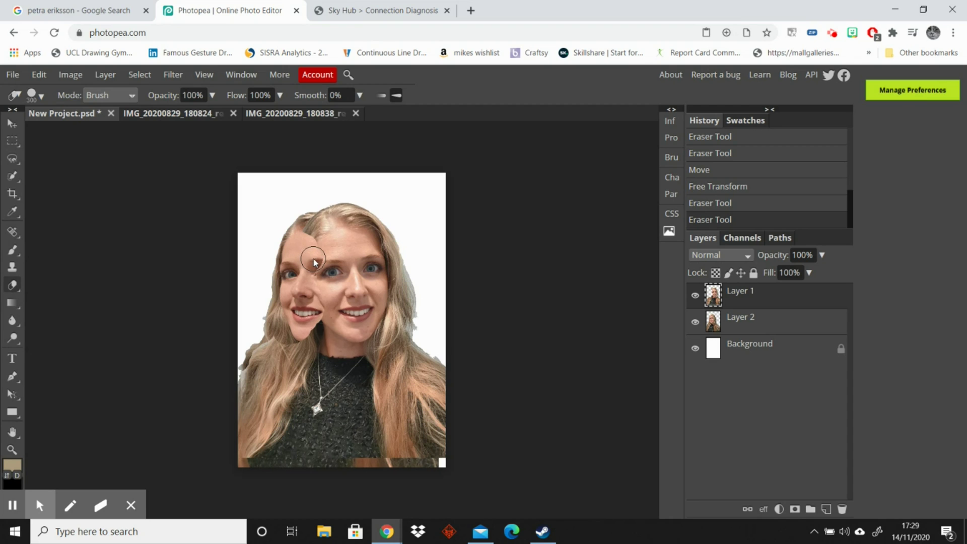
pyautogui.click(311, 262)
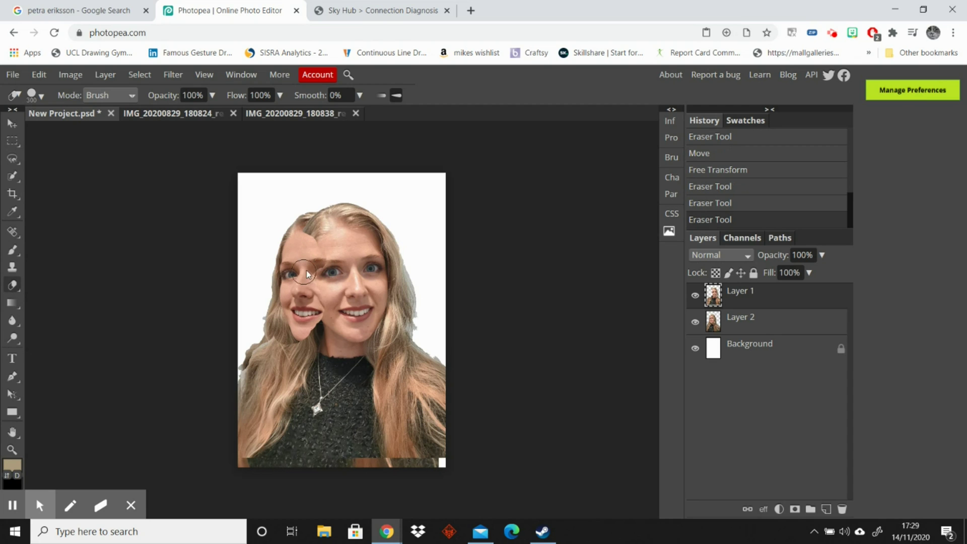
pyautogui.moveTo(313, 265); pyautogui.dragTo(312, 267)
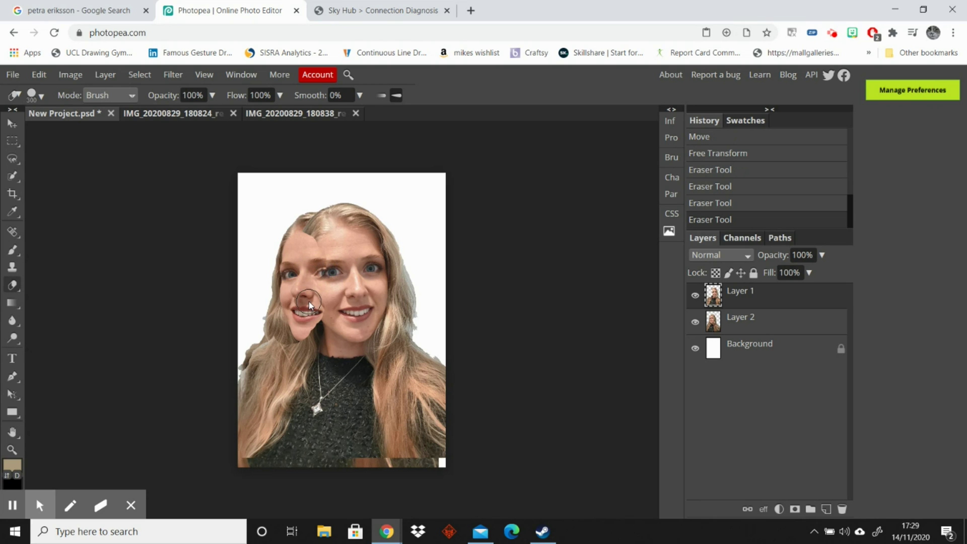
pyautogui.hotkey('ctrl', 'z')
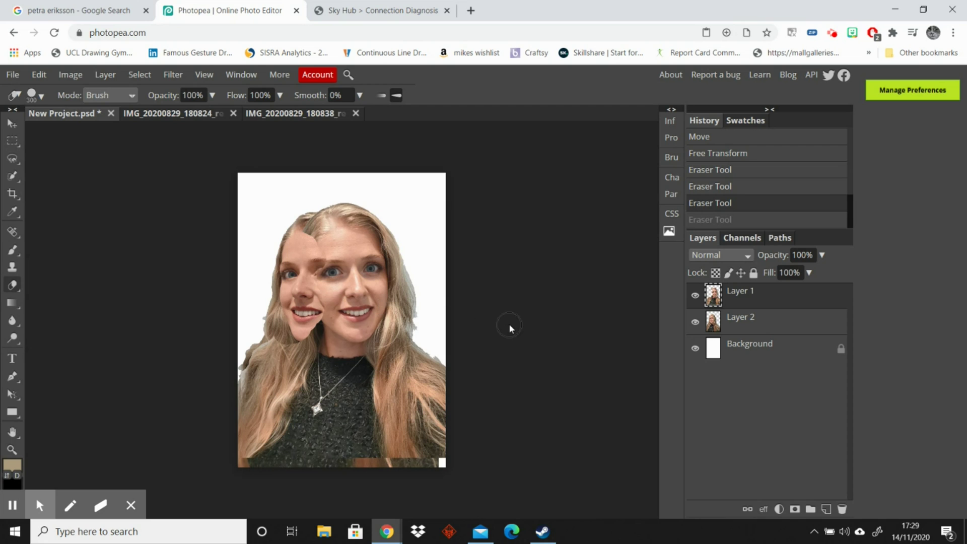
# Nudge Layer 1's front selfie slightly up and left, then show the healing tool group.
pyautogui.click(6, 122)
pyautogui.moveTo(346, 301); pyautogui.dragTo(343, 298)
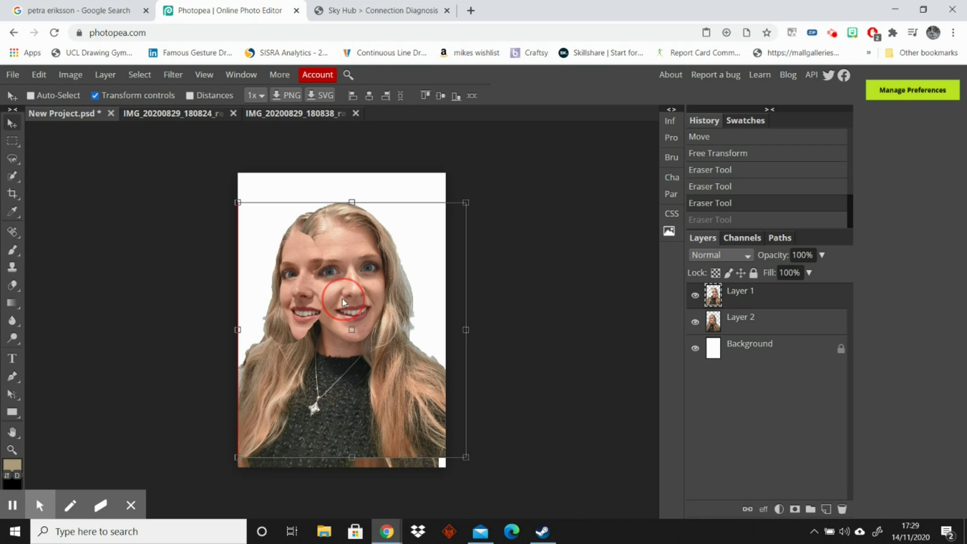
pyautogui.moveTo(342, 298); pyautogui.dragTo(343, 297)
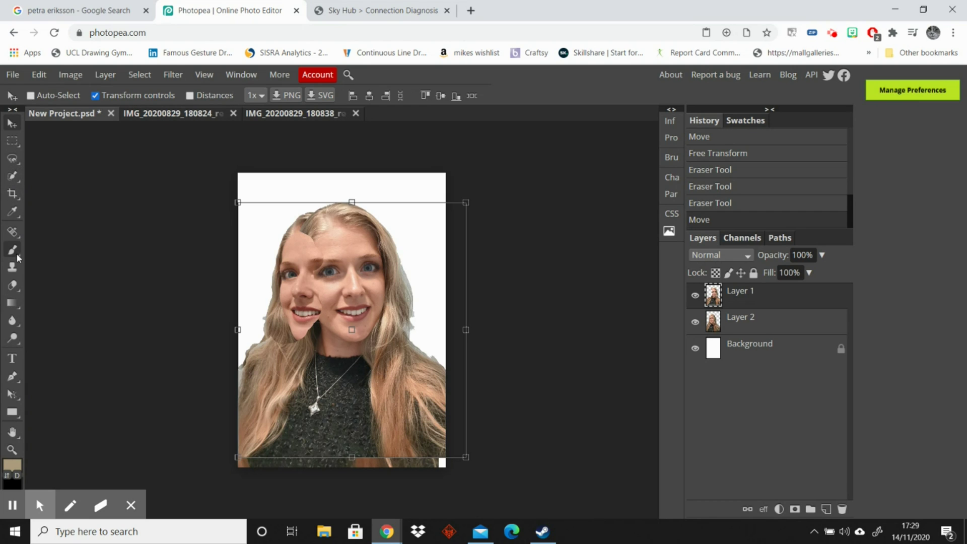
pyautogui.click(13, 232)
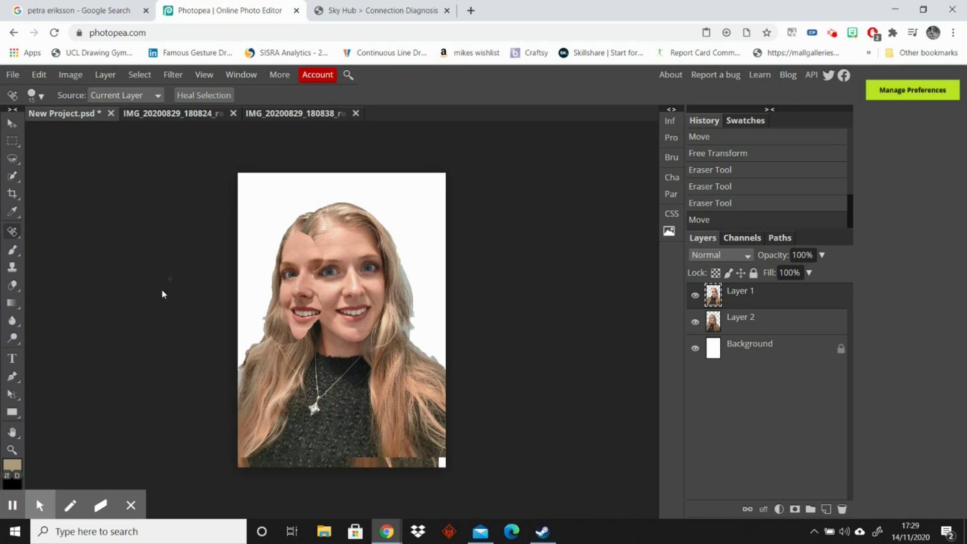
pyautogui.rightClick(12, 232)
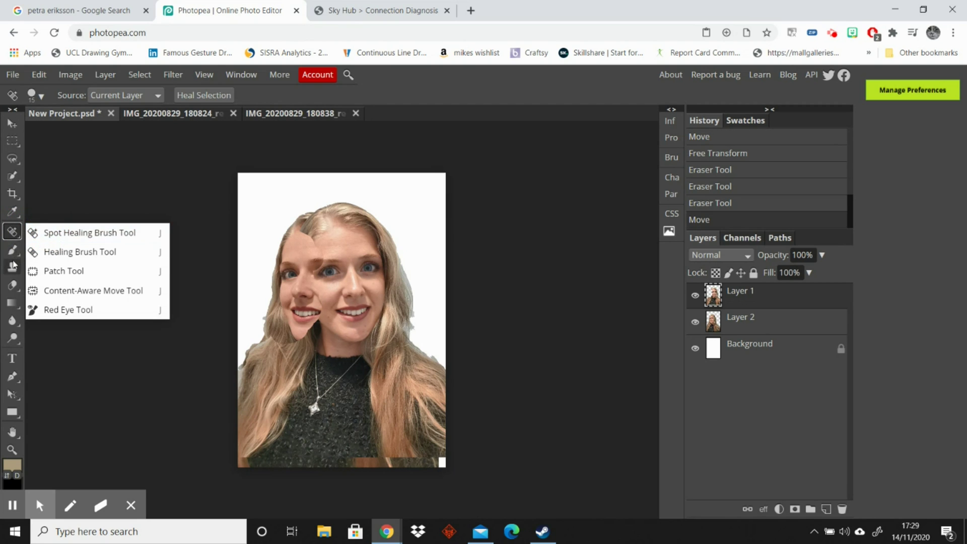
# Erase small bits of Layer 1 near the left face's mouth and left eye.
pyautogui.click(13, 285)
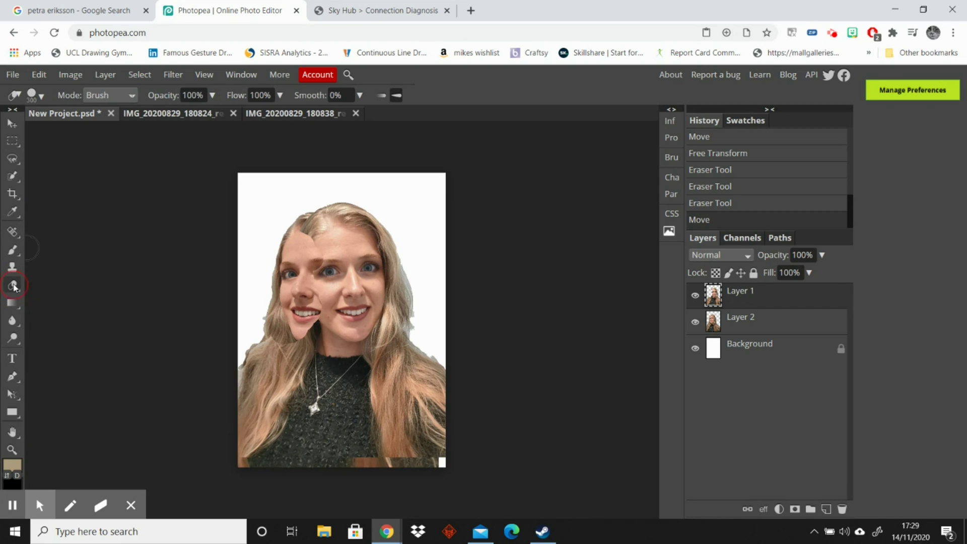
pyautogui.click(309, 304)
pyautogui.click(310, 303)
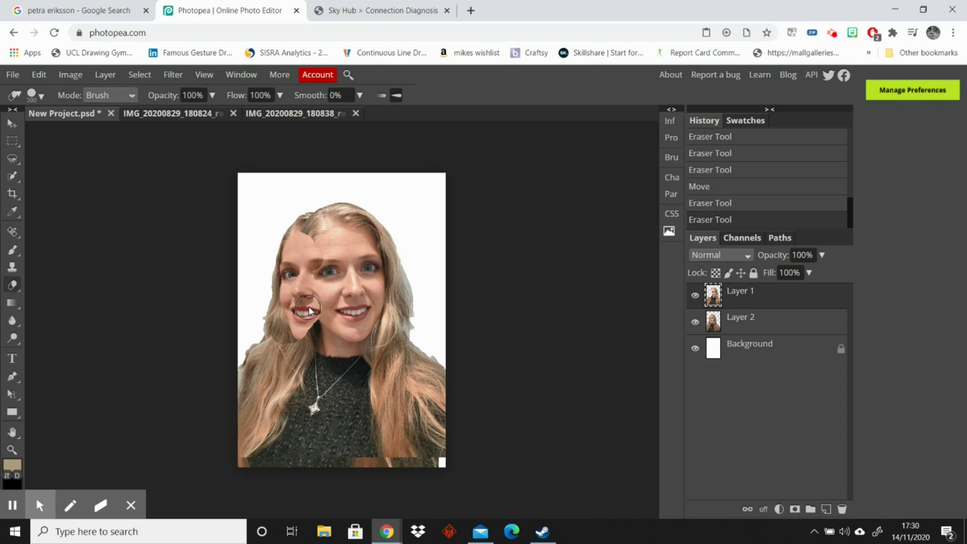
pyautogui.click(304, 267)
pyautogui.click(304, 269)
pyautogui.click(306, 263)
# Pick the soft 24 px, 0% hardness preset in the eraser's brush picker.
pyautogui.click(132, 97)
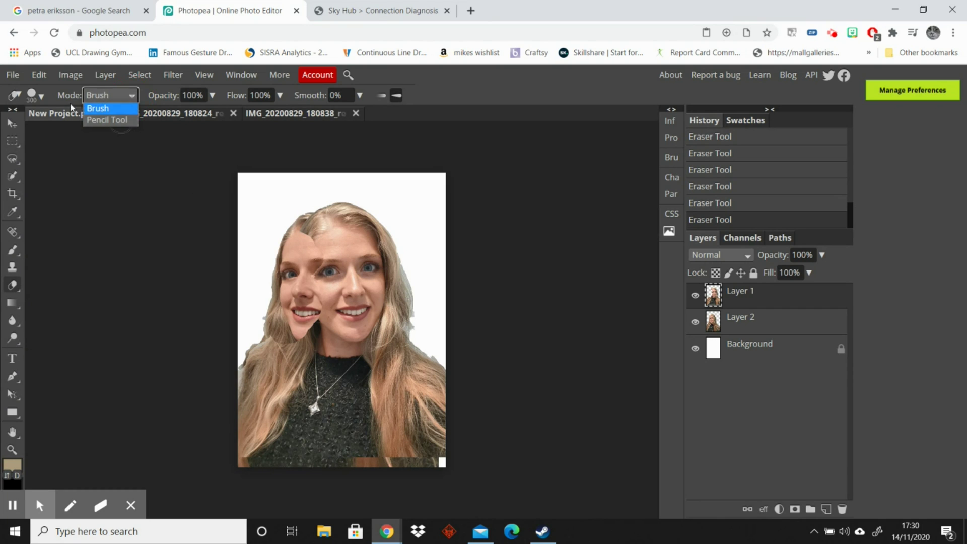
pyautogui.click(44, 95)
pyautogui.click(44, 96)
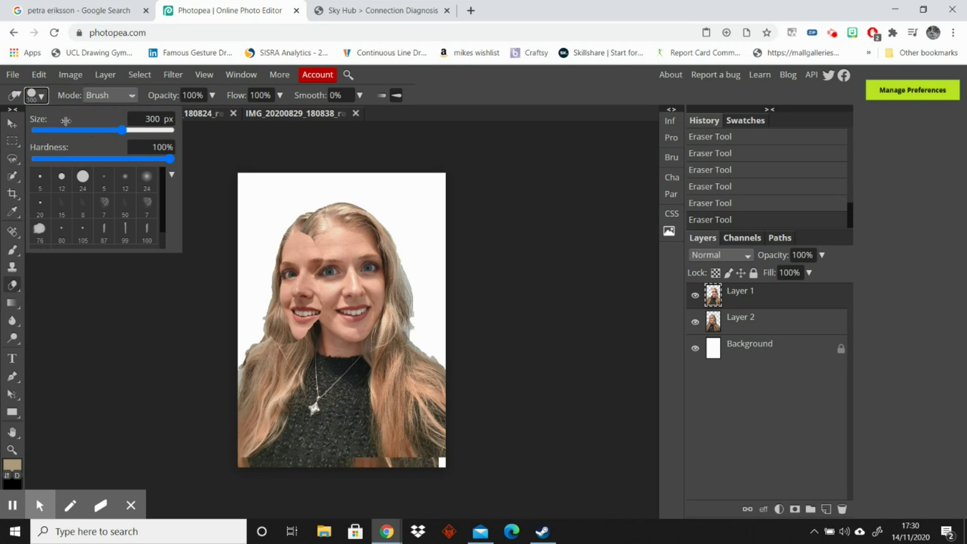
pyautogui.click(148, 183)
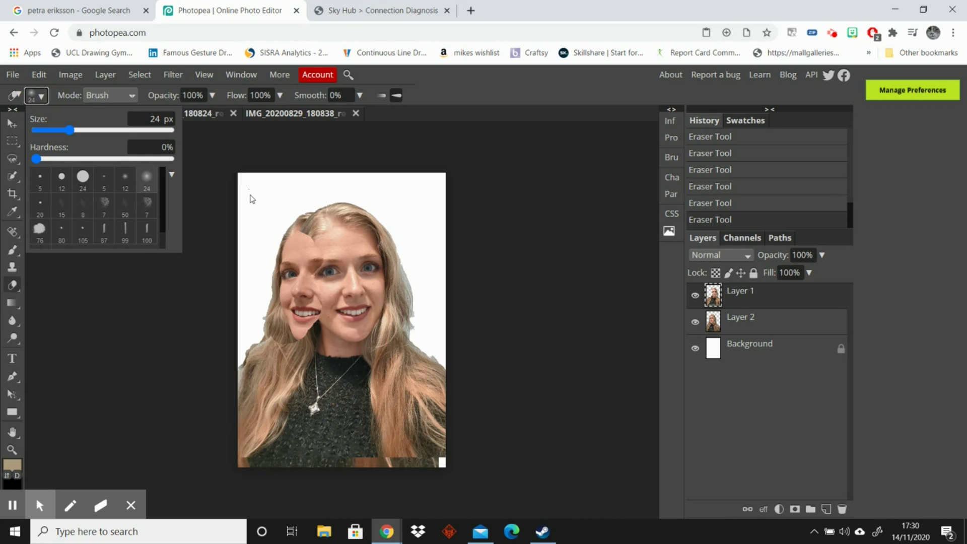
pyautogui.click(216, 207)
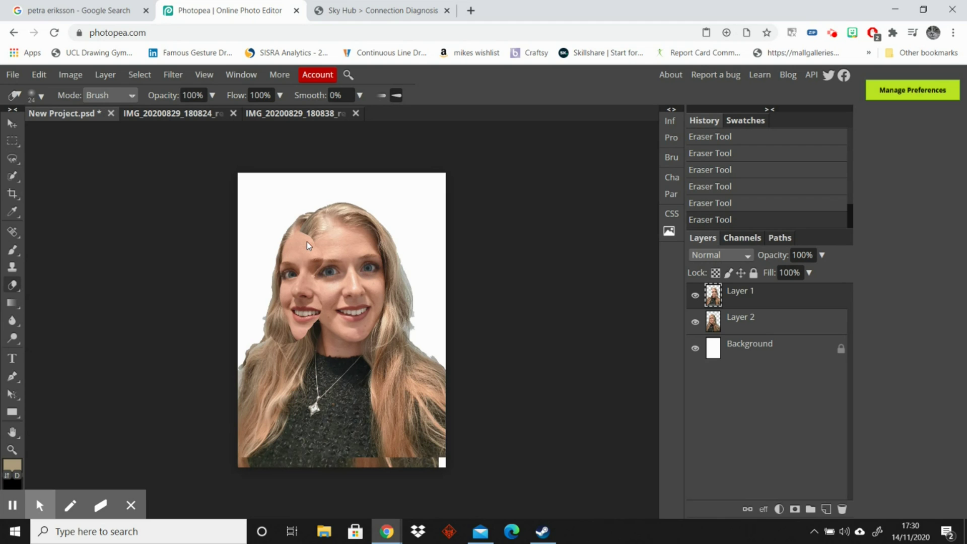
# Resize the eraser and soften the forehead, mouth-chin and left-hair seams, undoing bad strokes.
pyautogui.press(']')
pyautogui.press(']')
pyautogui.press(']')
pyautogui.press(']')
pyautogui.press(']')
pyautogui.press(']')
pyautogui.press(']')
pyautogui.press('[')
pyautogui.press('[')
pyautogui.press('[')
pyautogui.press('[')
pyautogui.moveTo(315, 248); pyautogui.dragTo(305, 239)
pyautogui.moveTo(317, 252)
pyautogui.mouseDown()
pyautogui.moveTo(324, 259)
pyautogui.moveTo(302, 259)
pyautogui.mouseUp()
pyautogui.hotkey('ctrl', 'z')
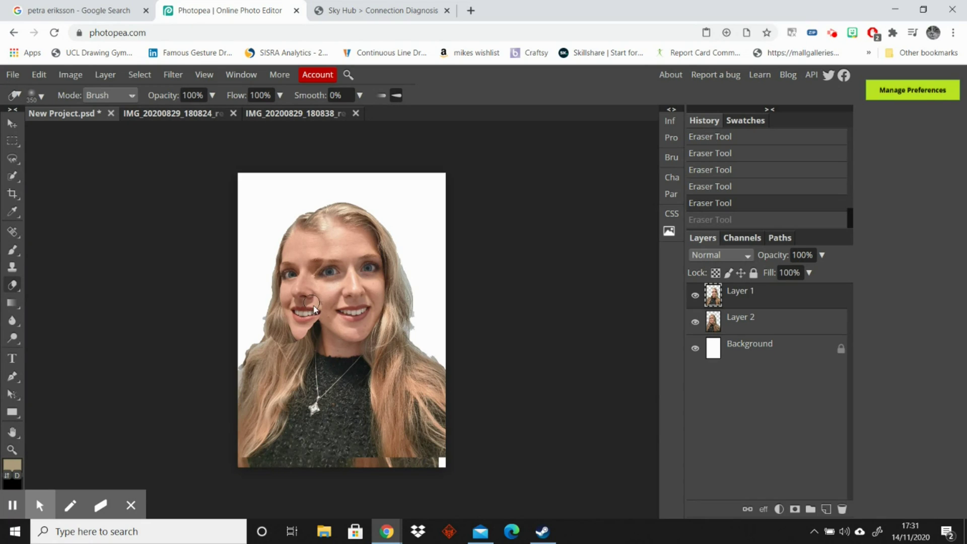
pyautogui.moveTo(314, 308)
pyautogui.mouseDown()
pyautogui.moveTo(313, 329)
pyautogui.moveTo(305, 324)
pyautogui.moveTo(316, 363)
pyautogui.mouseUp()
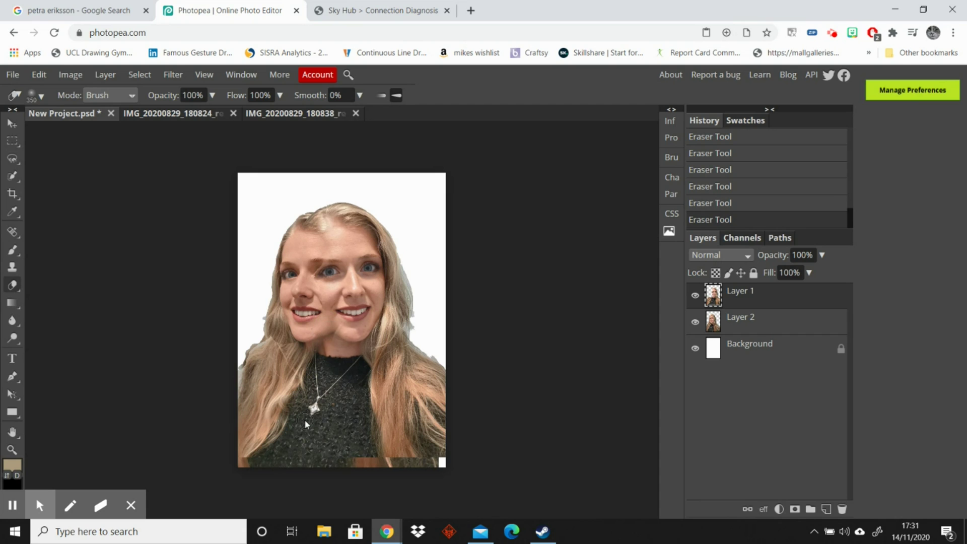
pyautogui.hotkey('ctrl', 'z')
pyautogui.hotkey('ctrl', 'z')
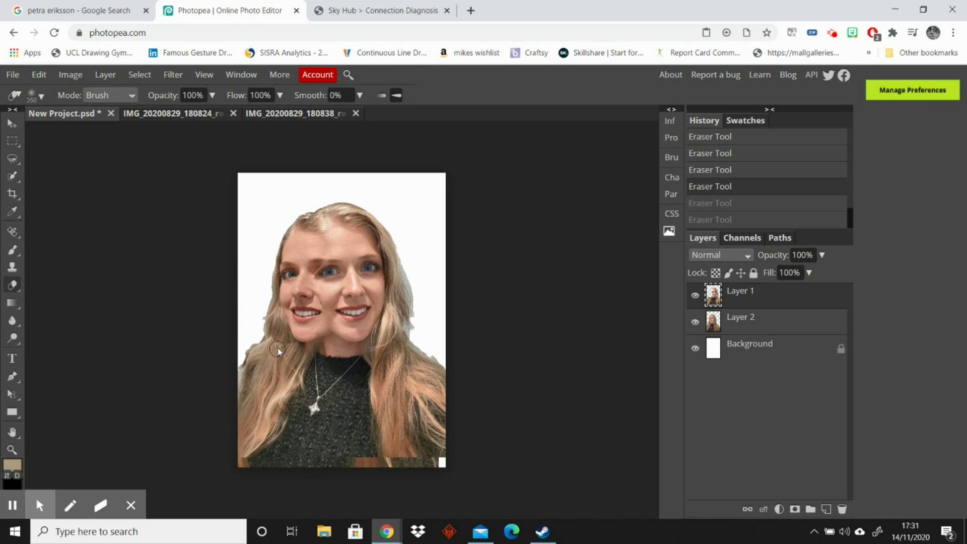
pyautogui.moveTo(282, 344); pyautogui.dragTo(260, 345)
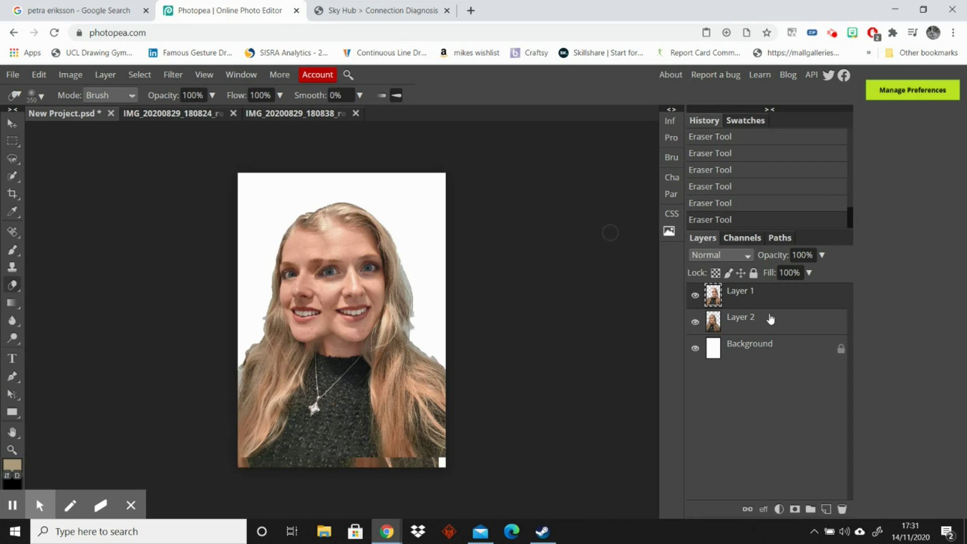
# Set Hue/Saturation on Layer 1 to Hue -72 and Saturation 20.
pyautogui.doubleClick(741, 292)
pyautogui.click(745, 307)
pyautogui.click(73, 78)
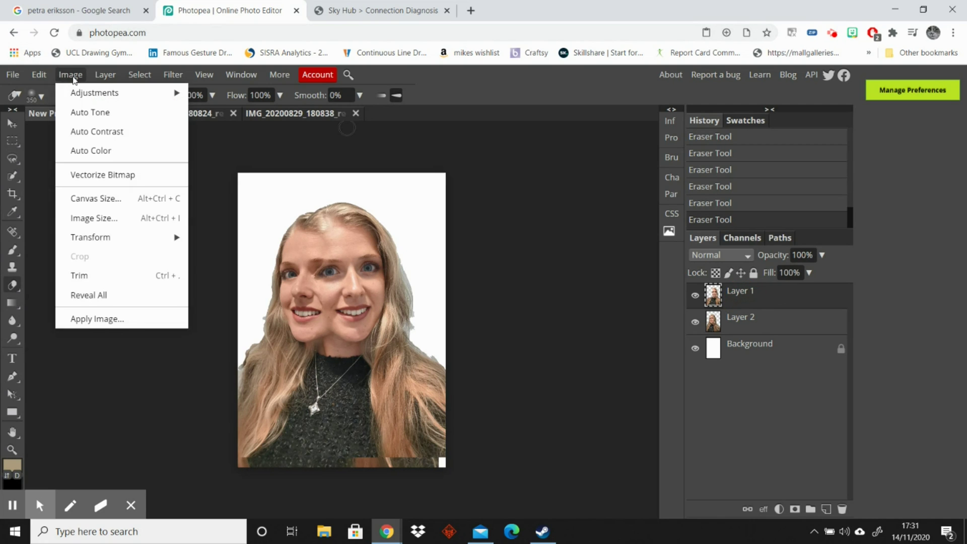
pyautogui.moveTo(121, 94)
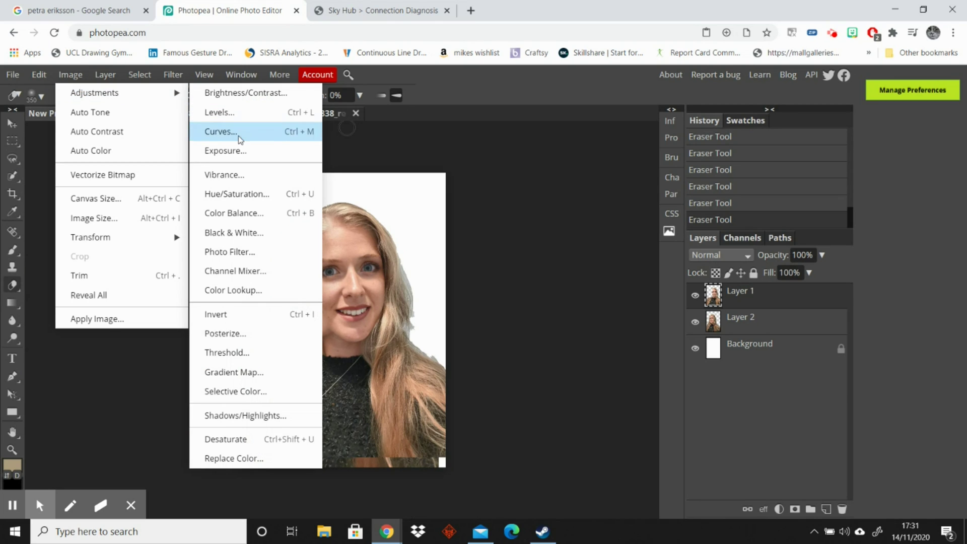
pyautogui.click(236, 196)
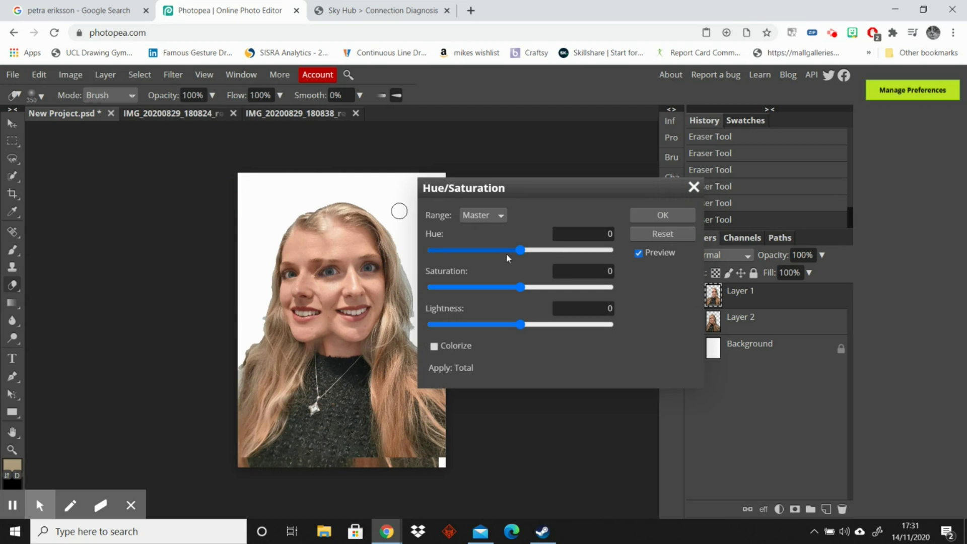
pyautogui.moveTo(521, 252); pyautogui.dragTo(485, 250)
pyautogui.moveTo(520, 287); pyautogui.dragTo(538, 288)
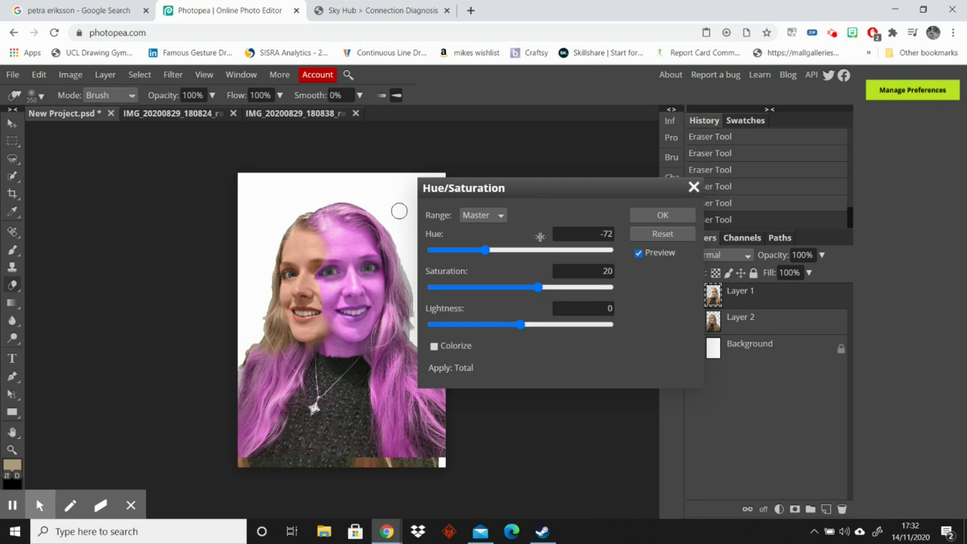
# Apply the pink Hue/Saturation to Layer 1 and select Layer 2.
pyautogui.click(658, 218)
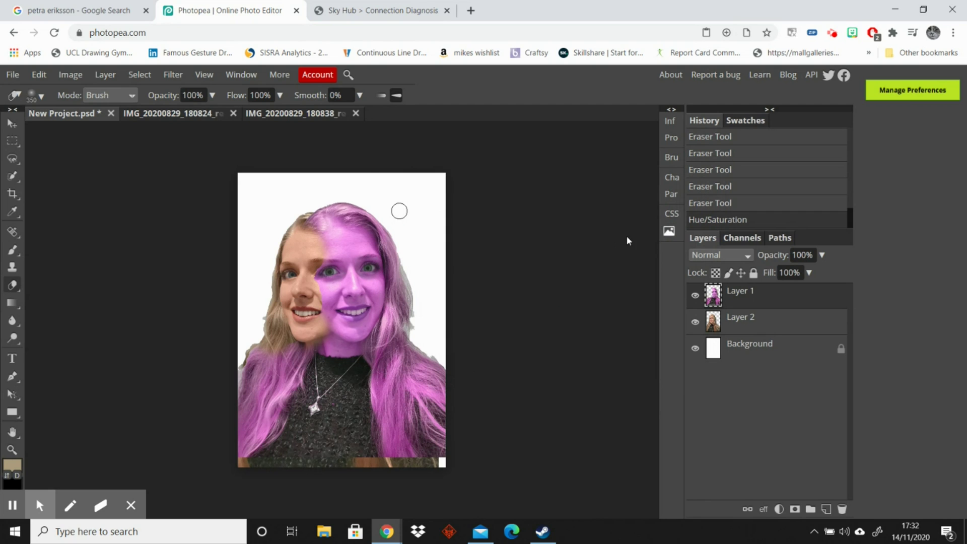
pyautogui.doubleClick(744, 323)
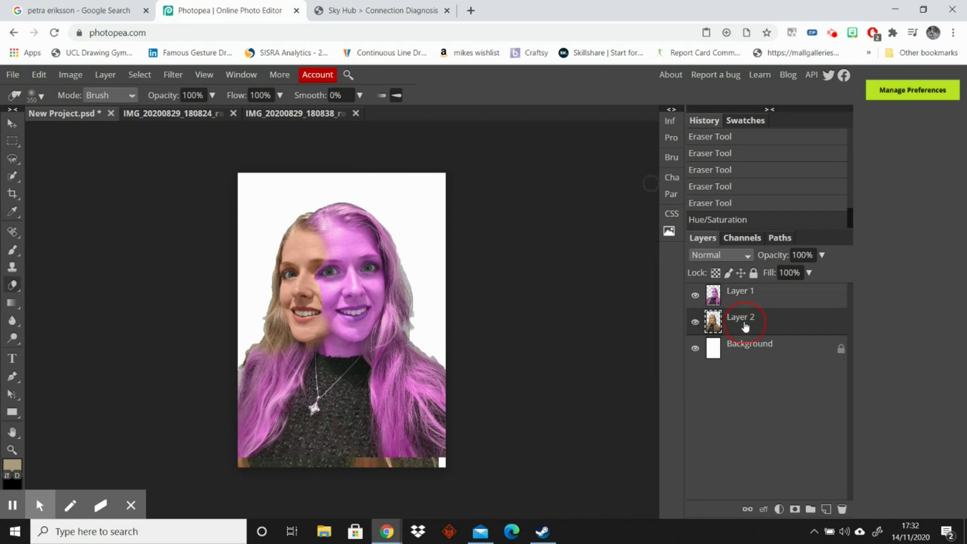
pyautogui.press('Return')
# Shift Layer 2's hue toward 180 for turquoise, raise saturation and lightness, and apply.
pyautogui.click(40, 76)
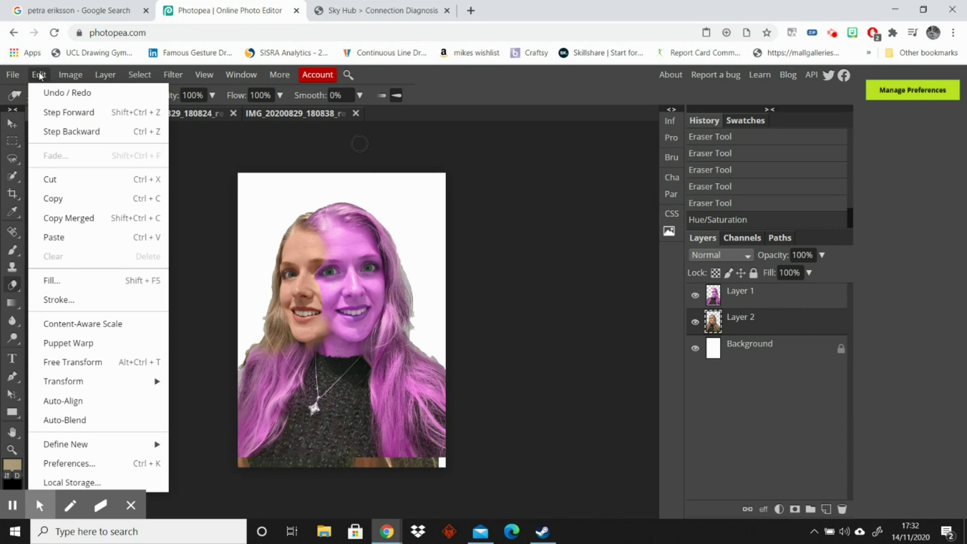
pyautogui.moveTo(63, 76)
pyautogui.moveTo(94, 93)
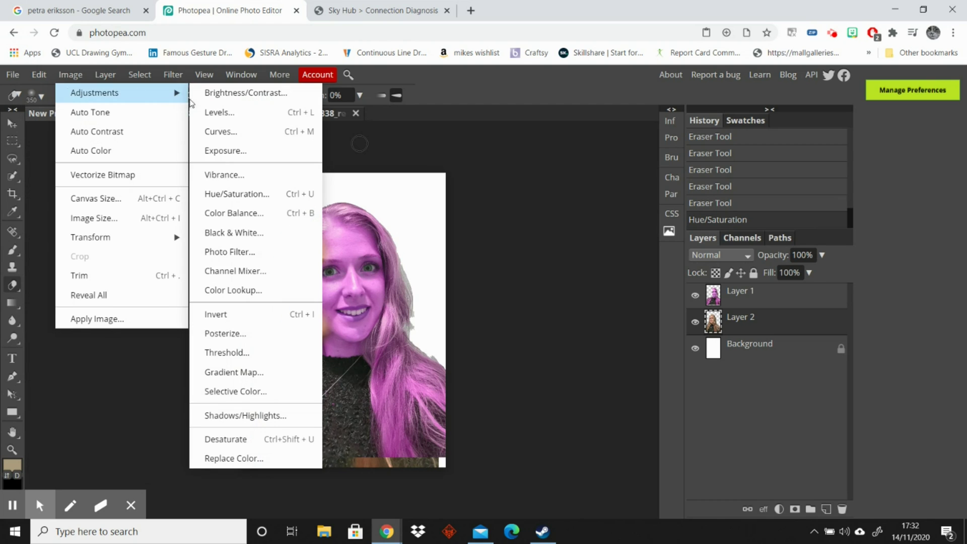
pyautogui.click(224, 195)
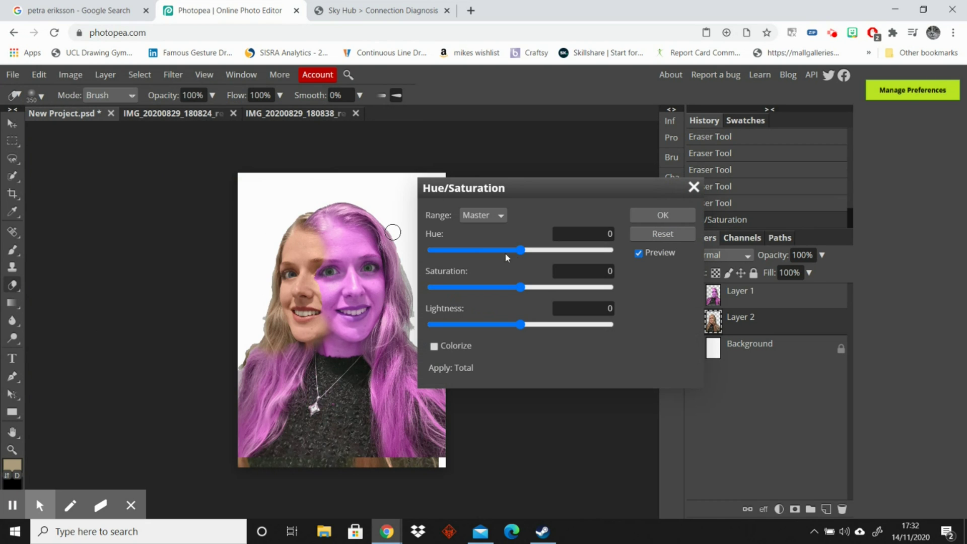
pyautogui.moveTo(521, 252); pyautogui.dragTo(631, 252)
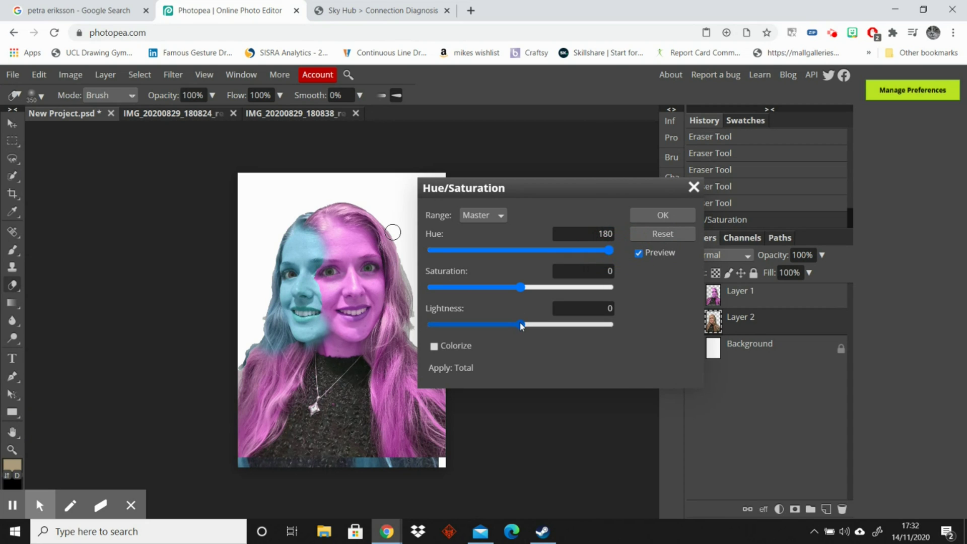
pyautogui.moveTo(524, 326)
pyautogui.mouseDown()
pyautogui.moveTo(537, 327)
pyautogui.moveTo(522, 327)
pyautogui.mouseUp()
pyautogui.moveTo(524, 291); pyautogui.dragTo(543, 291)
pyautogui.click(657, 216)
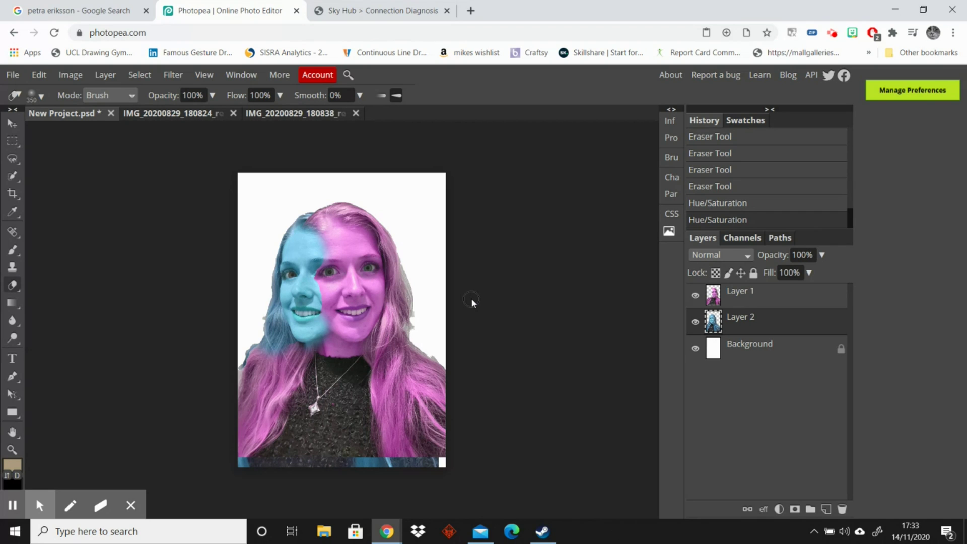
# Compare the two original selfie tabs, then return to the combined pink and turquoise project.
pyautogui.click(164, 116)
pyautogui.click(303, 114)
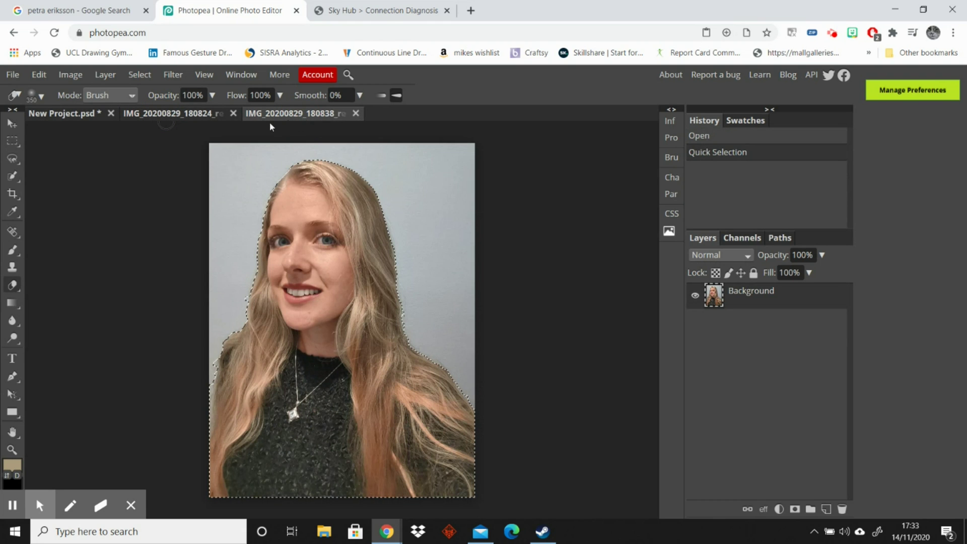
pyautogui.click(182, 114)
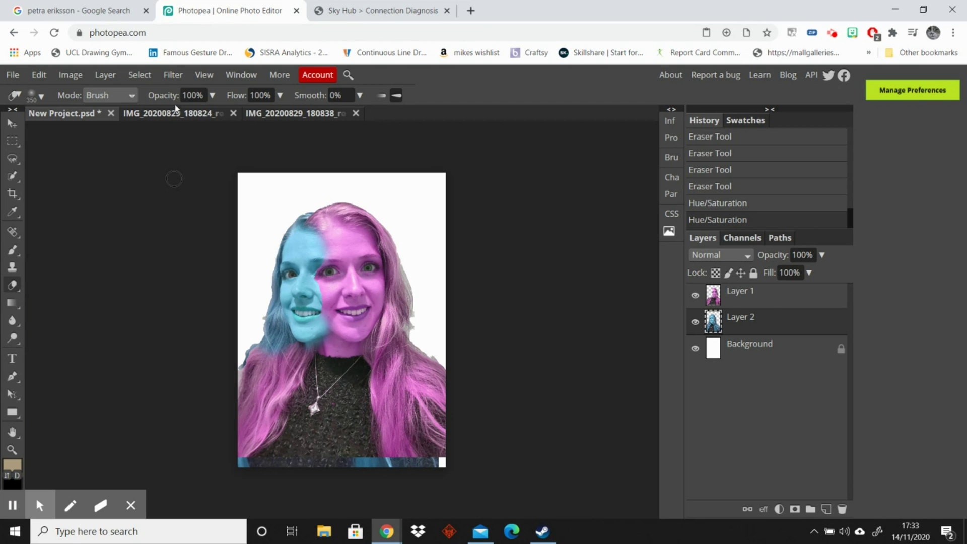
pyautogui.click(178, 113)
pyautogui.click(294, 115)
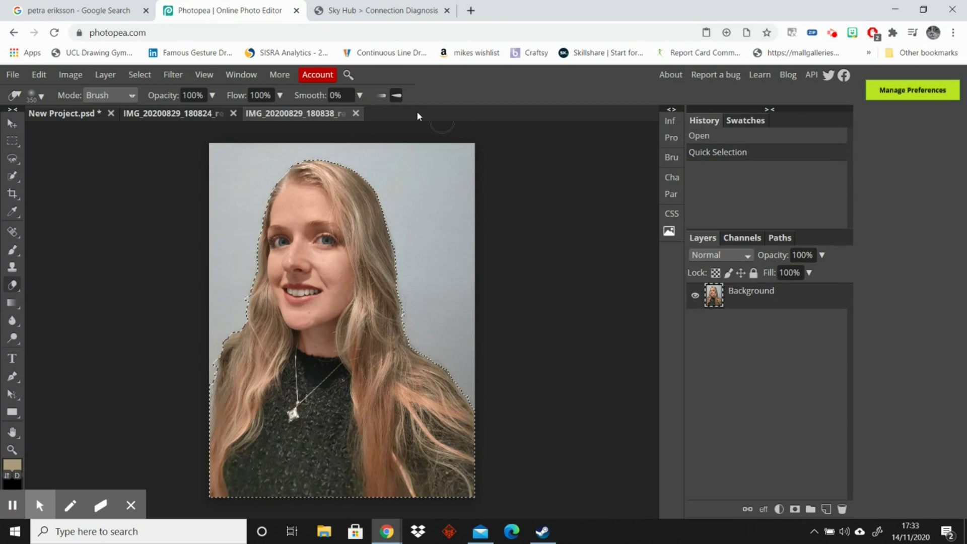
pyautogui.click(73, 113)
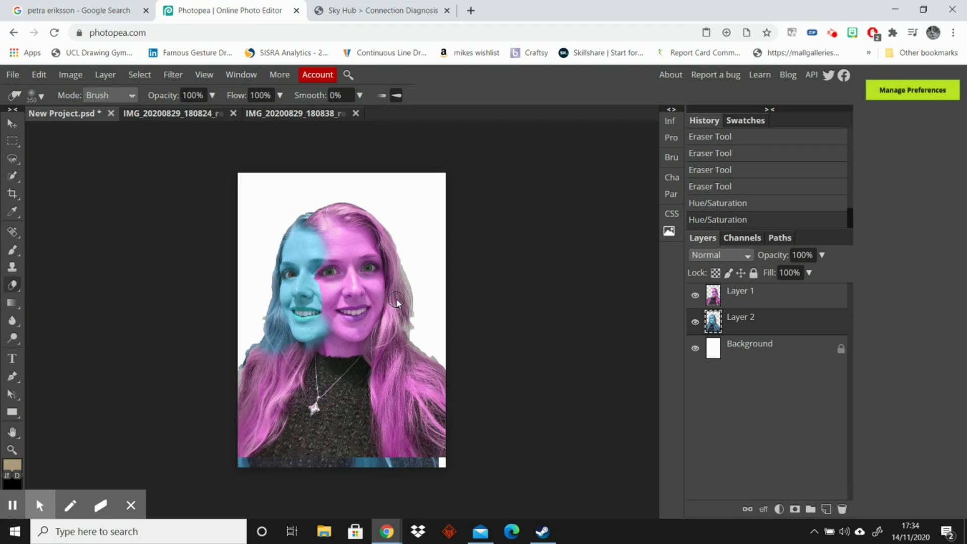
pyautogui.click(750, 296)
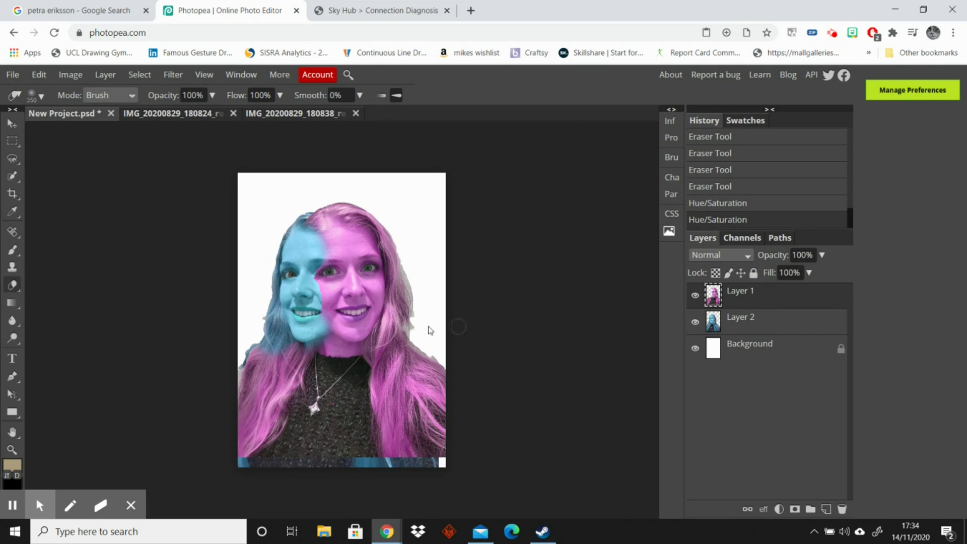
pyautogui.moveTo(336, 336); pyautogui.dragTo(360, 282)
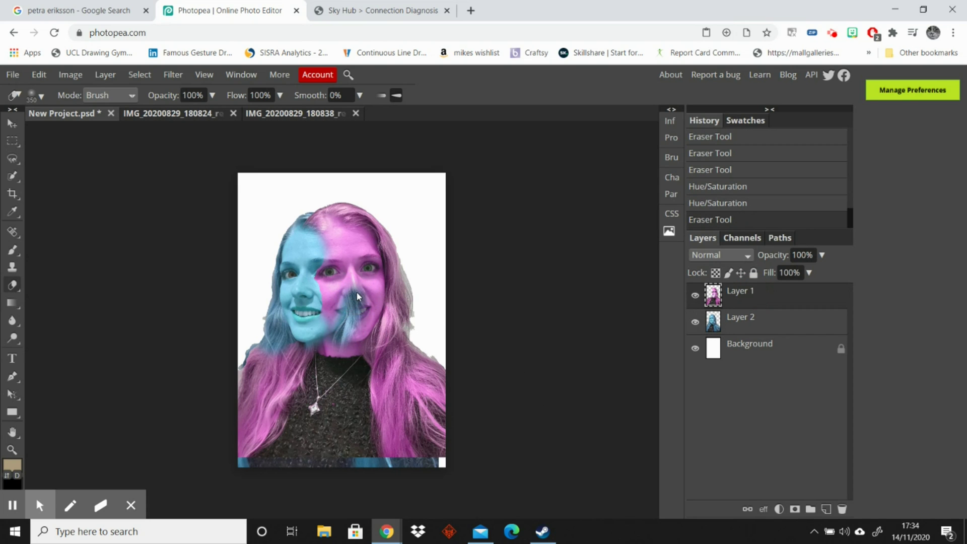
pyautogui.hotkey('ctrl', 'z')
pyautogui.click(12, 123)
pyautogui.click(382, 382)
pyautogui.moveTo(383, 382); pyautogui.dragTo(375, 407)
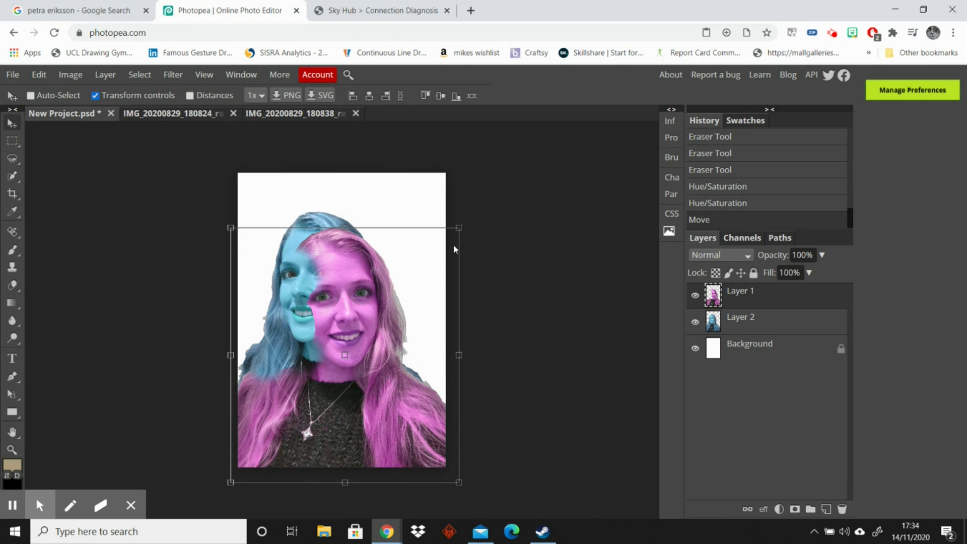
pyautogui.moveTo(459, 228); pyautogui.dragTo(607, 322)
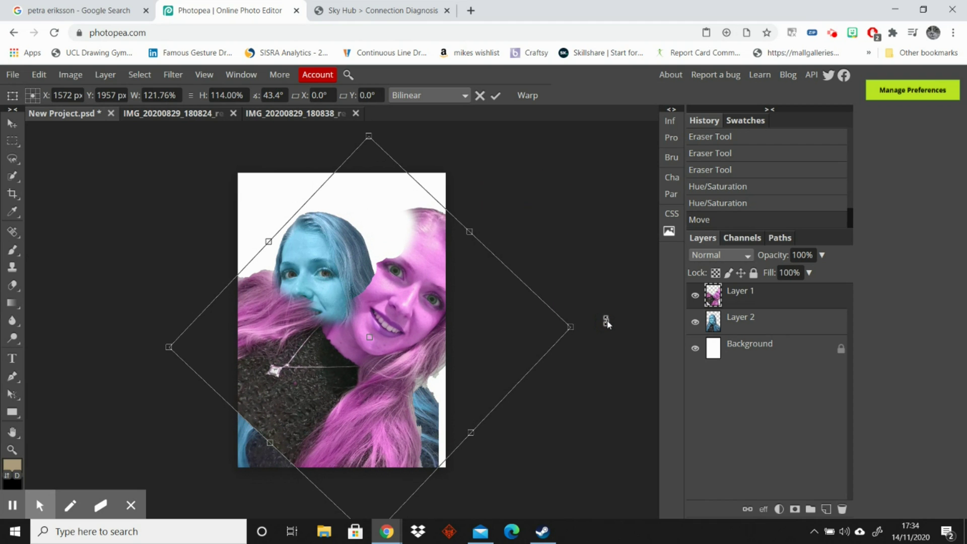
pyautogui.click(479, 95)
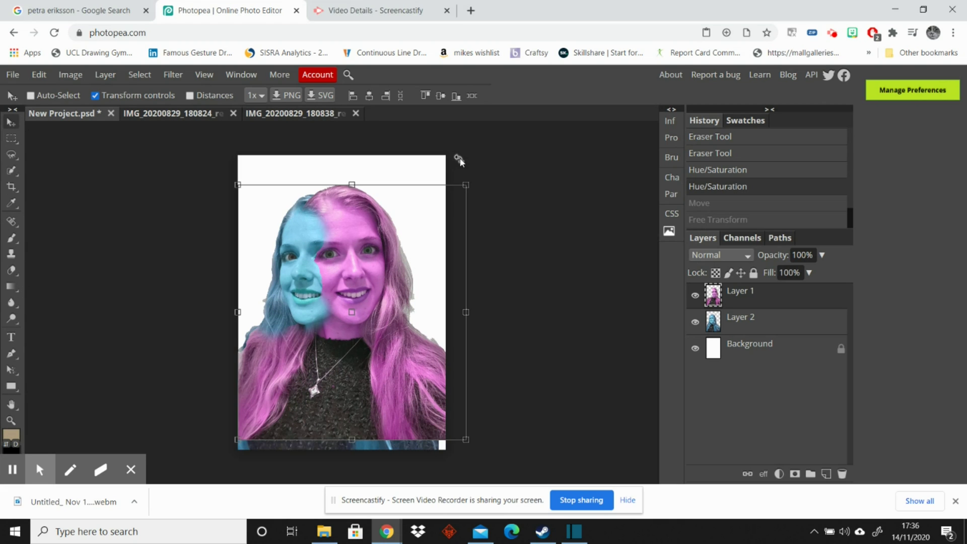
pyautogui.click(459, 160)
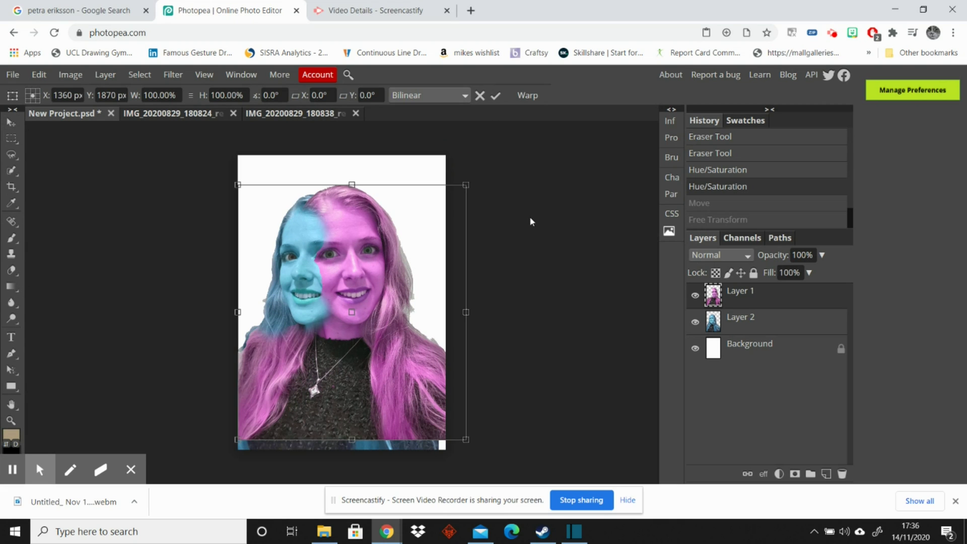
pyautogui.click(495, 95)
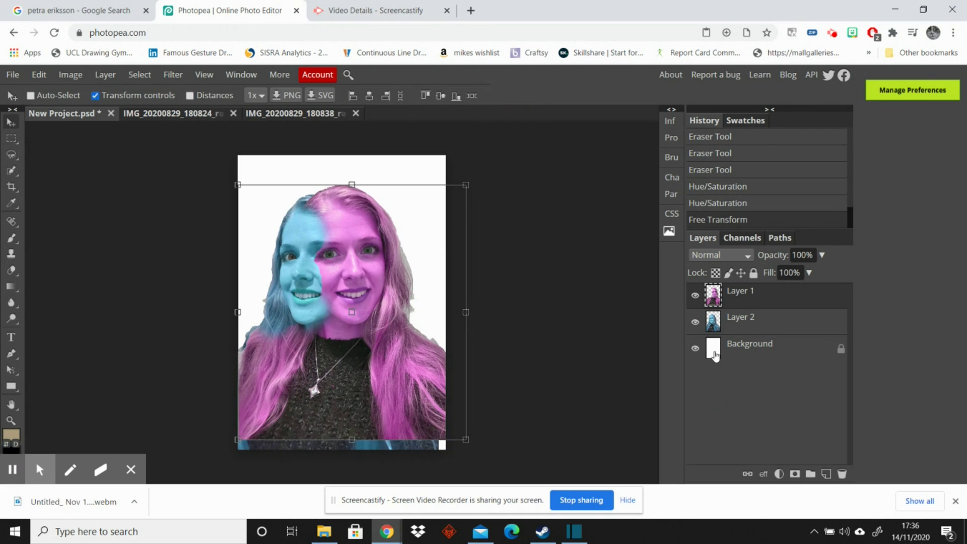
# Unlock the Background layer and dismiss the default Layer Style dialog with OK.
pyautogui.doubleClick(727, 350)
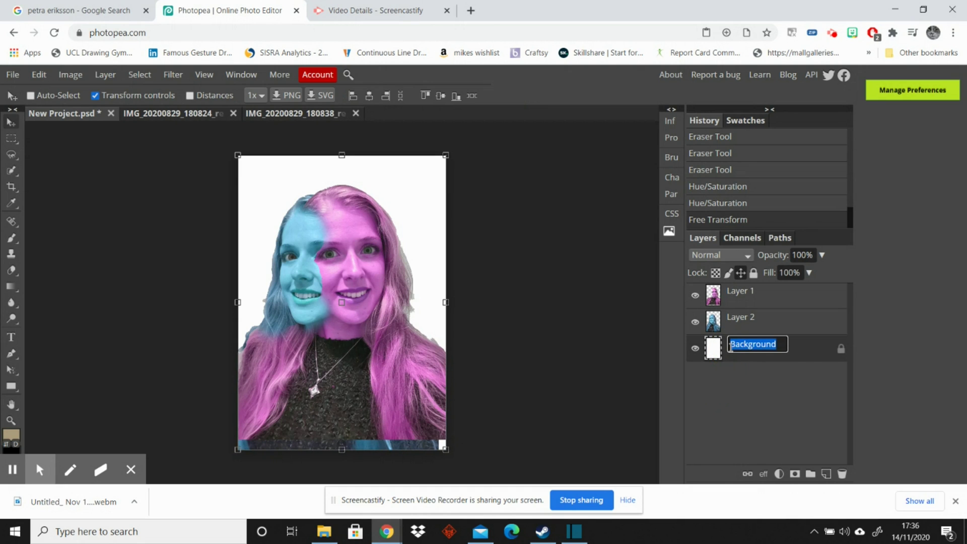
pyautogui.click(807, 353)
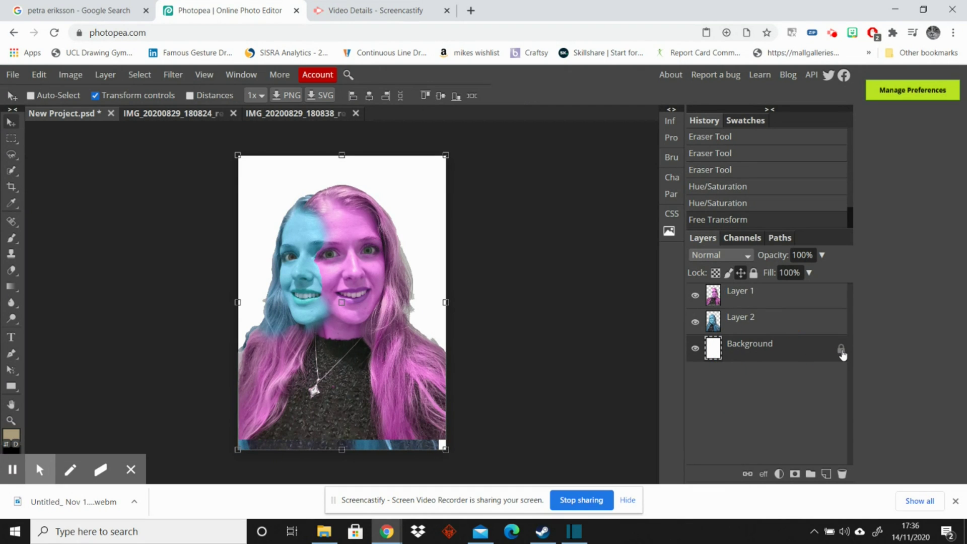
pyautogui.doubleClick(842, 356)
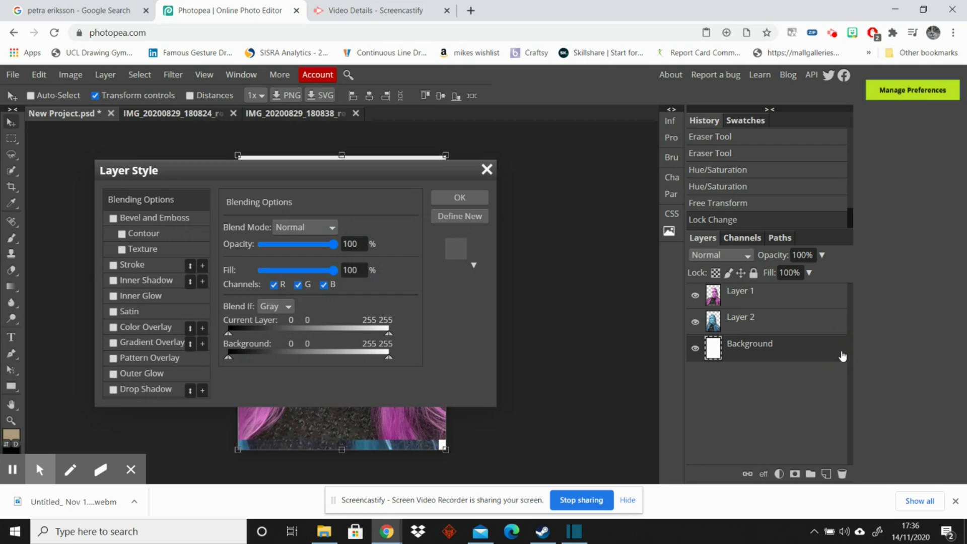
pyautogui.click(468, 204)
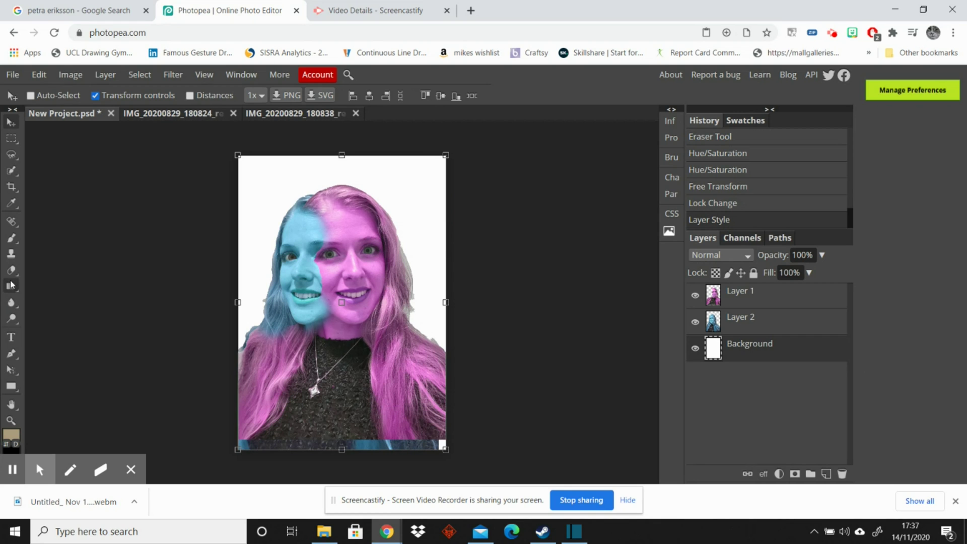
pyautogui.moveTo(11, 286)
pyautogui.mouseDown()
pyautogui.moveTo(38, 283)
pyautogui.moveTo(56, 306)
pyautogui.mouseUp()
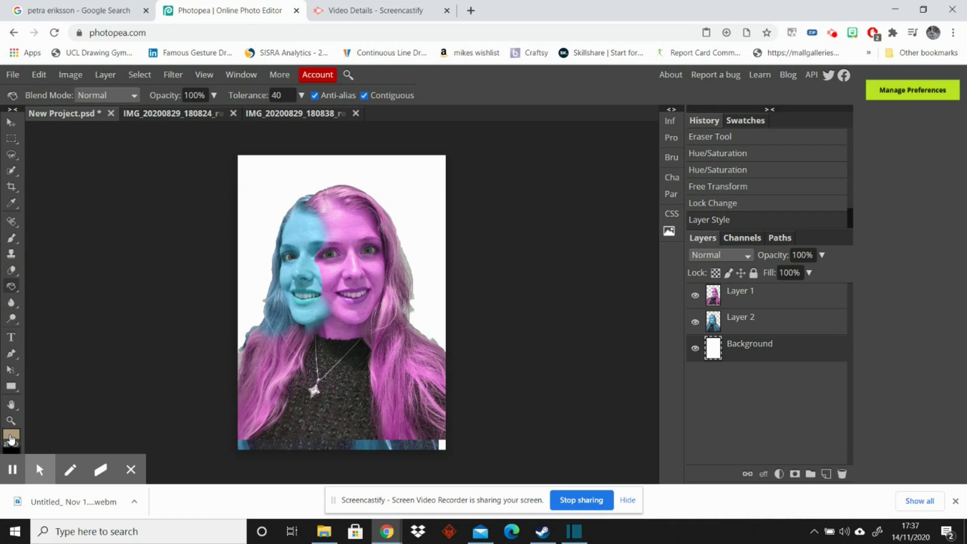
# Set the foreground colour to lime green d5f610 in the Color Picker.
pyautogui.click(11, 435)
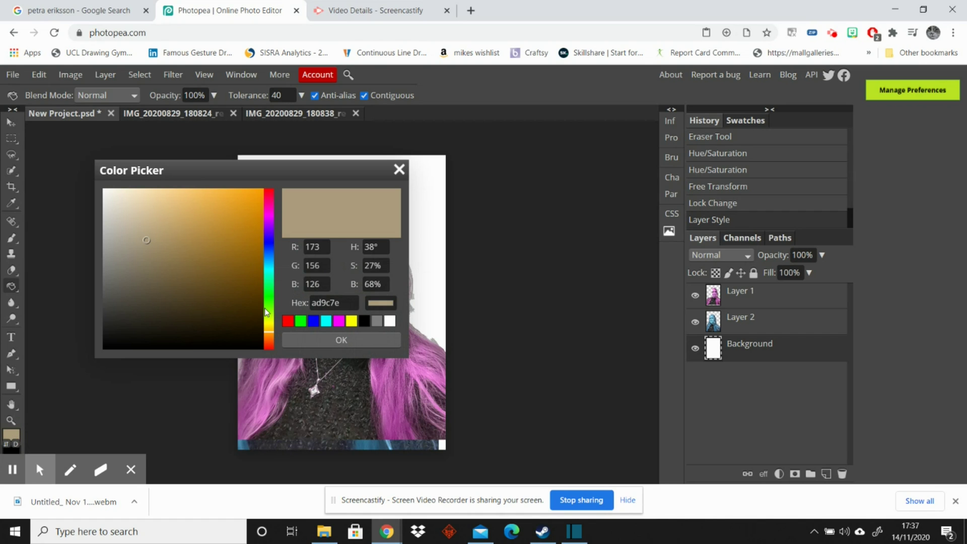
pyautogui.click(264, 321)
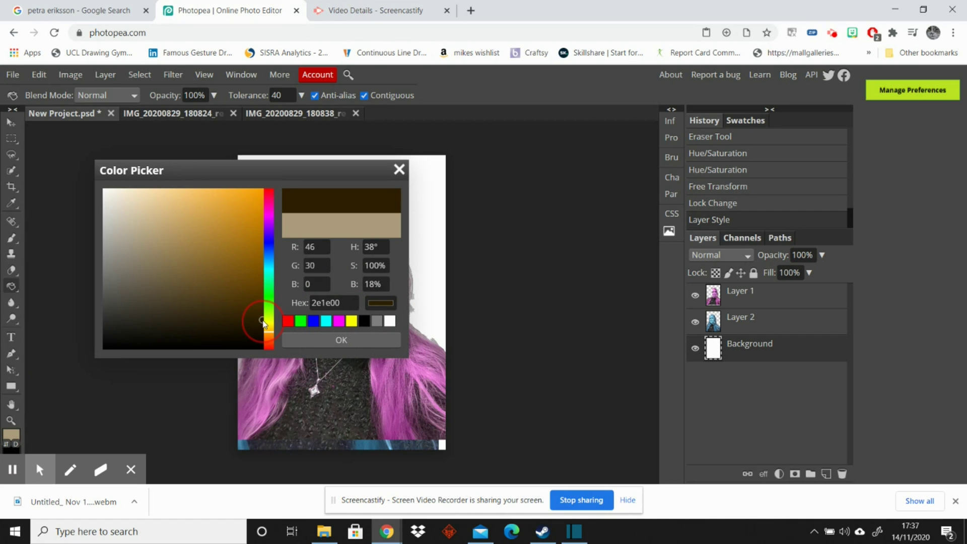
pyautogui.moveTo(263, 321)
pyautogui.mouseDown()
pyautogui.moveTo(273, 332)
pyautogui.moveTo(271, 322)
pyautogui.mouseUp()
pyautogui.click(253, 194)
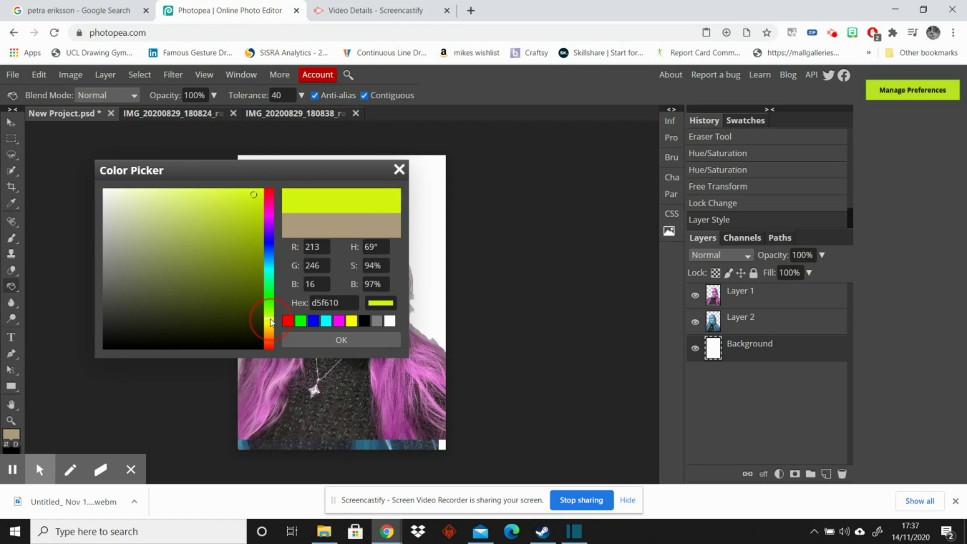
pyautogui.click(341, 341)
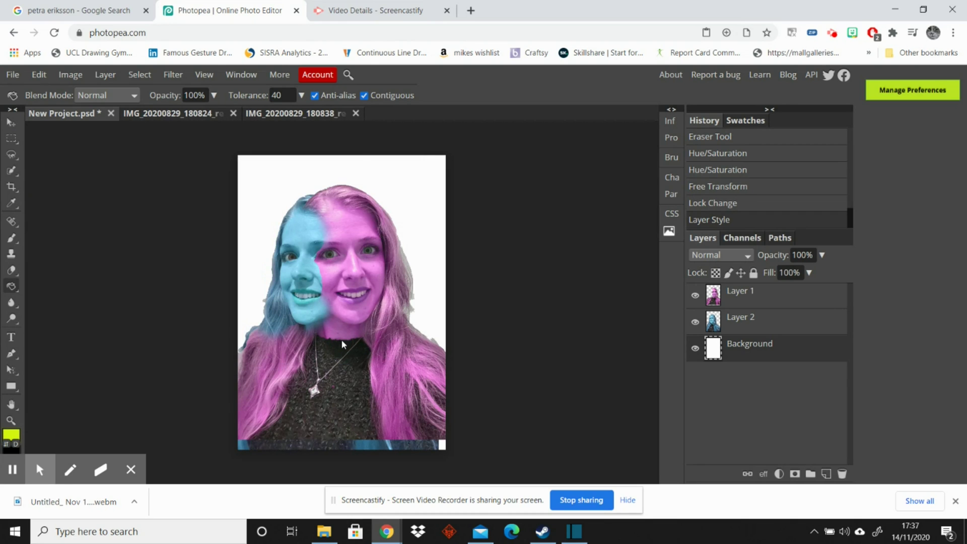
# Fill the white background with lime green using the Paint Bucket tool.
pyautogui.rightClick(11, 286)
pyautogui.click(58, 288)
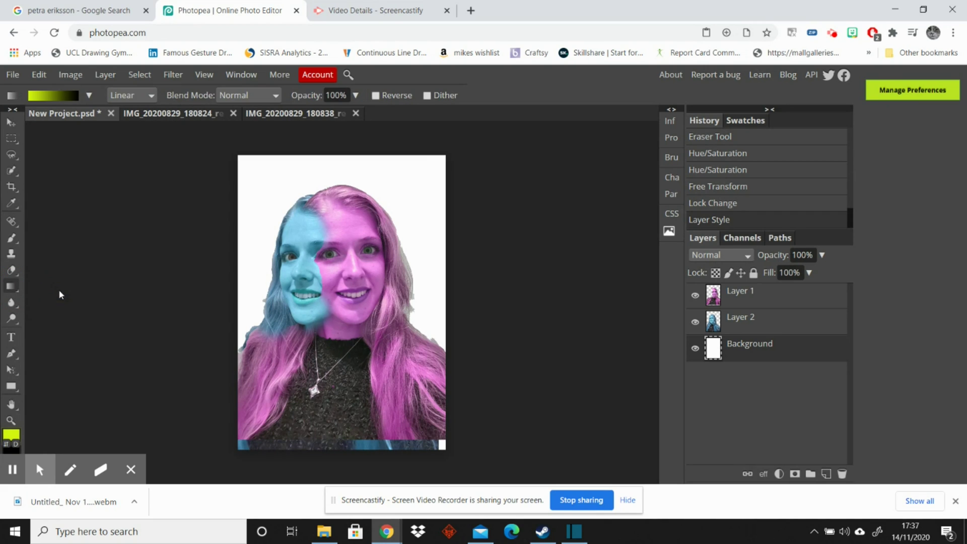
pyautogui.rightClick(12, 287)
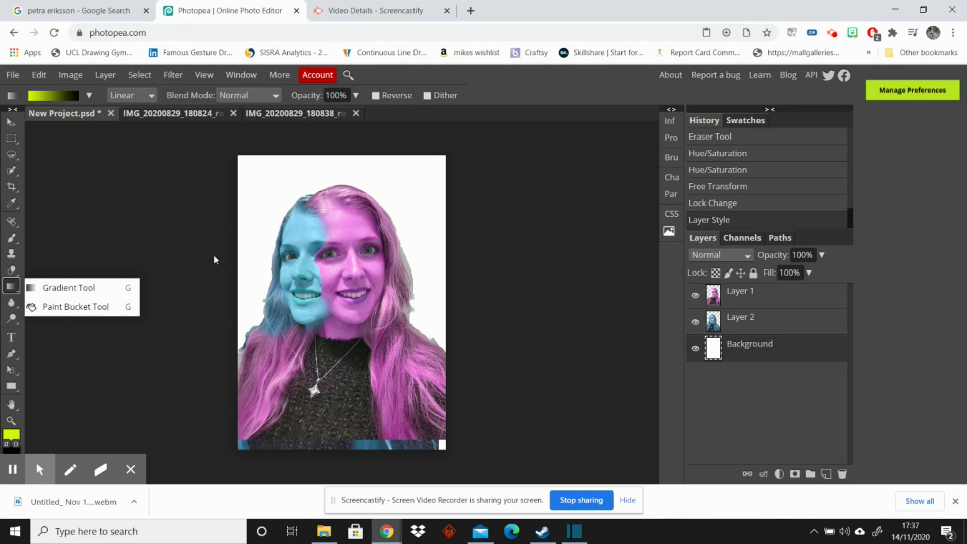
pyautogui.click(81, 307)
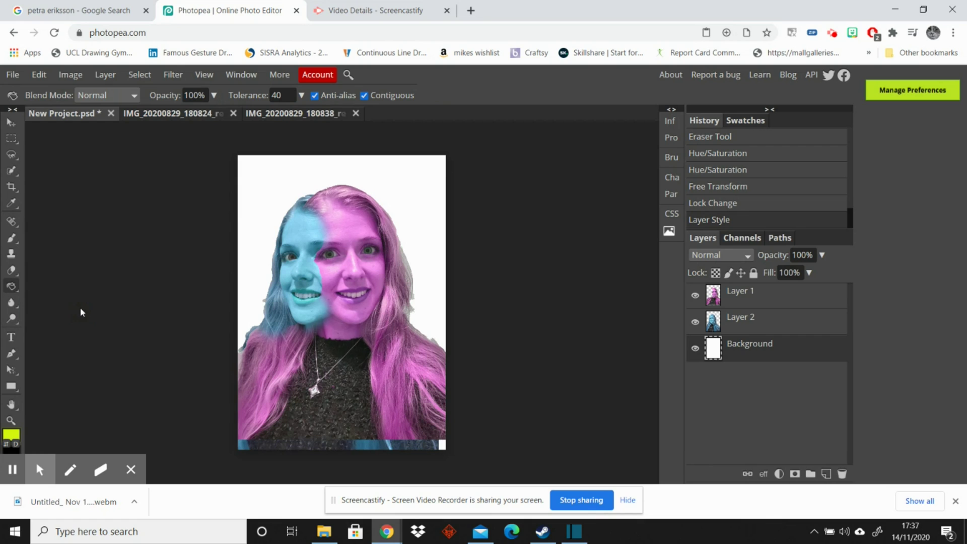
pyautogui.click(280, 188)
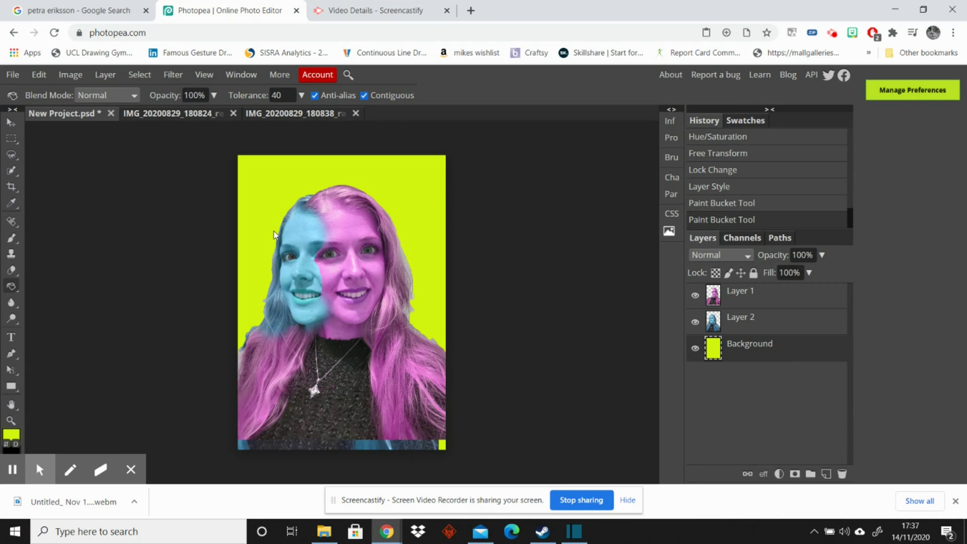
# Export the picture as a JPG at 71% quality, then minimise the Photos preview.
pyautogui.click(12, 76)
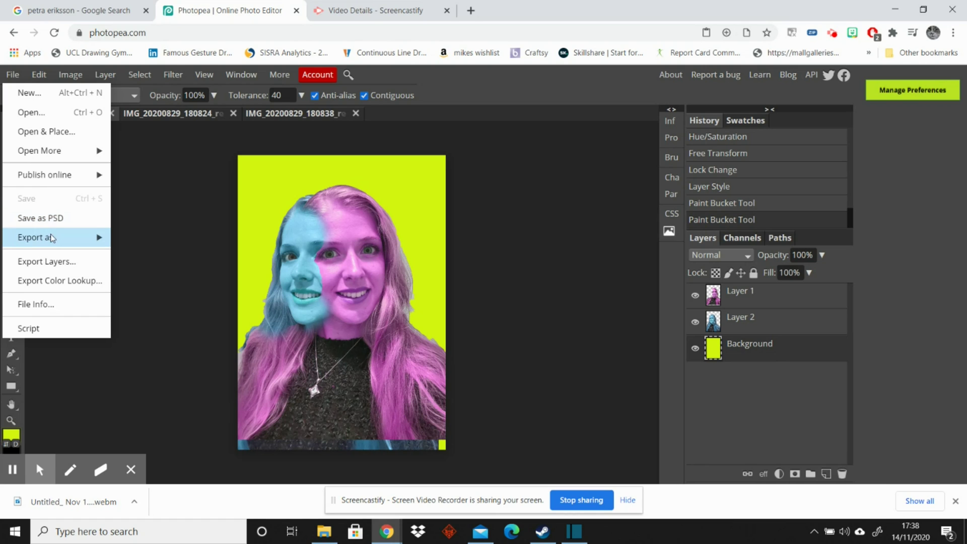
pyautogui.moveTo(52, 241)
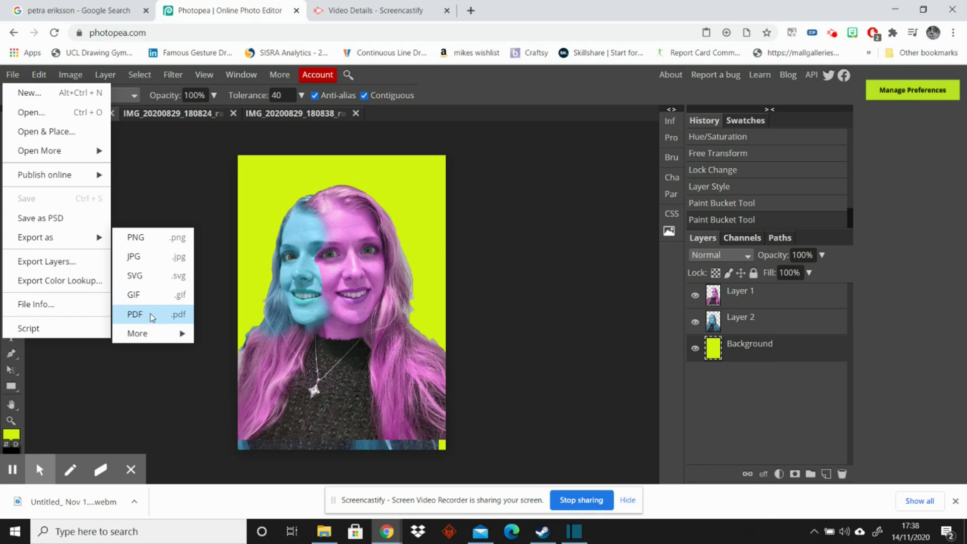
pyautogui.moveTo(156, 341)
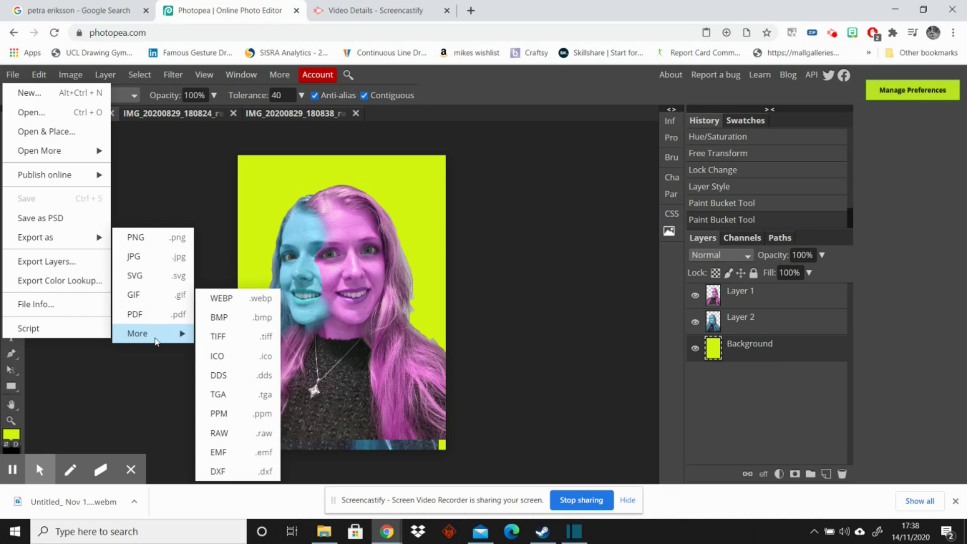
pyautogui.click(143, 261)
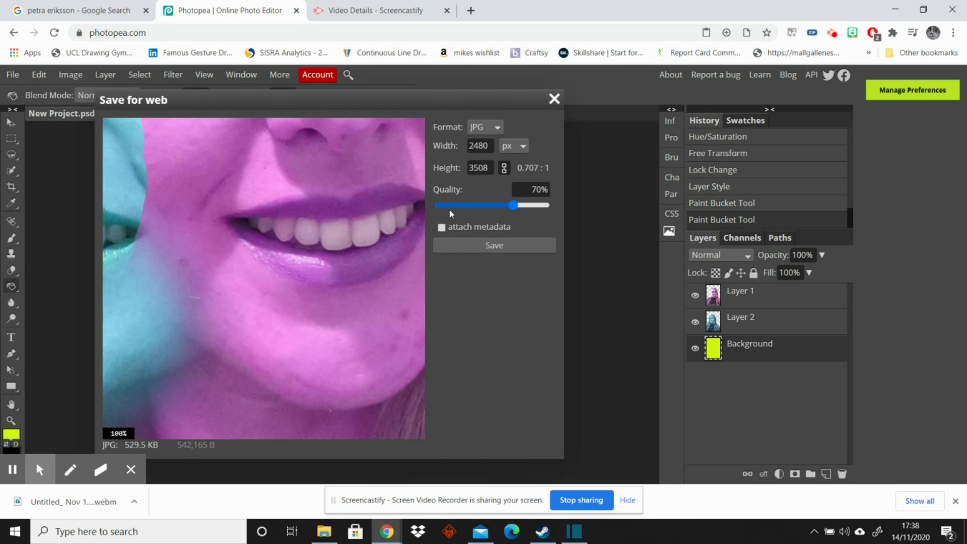
pyautogui.click(515, 207)
pyautogui.moveTo(506, 205); pyautogui.dragTo(515, 205)
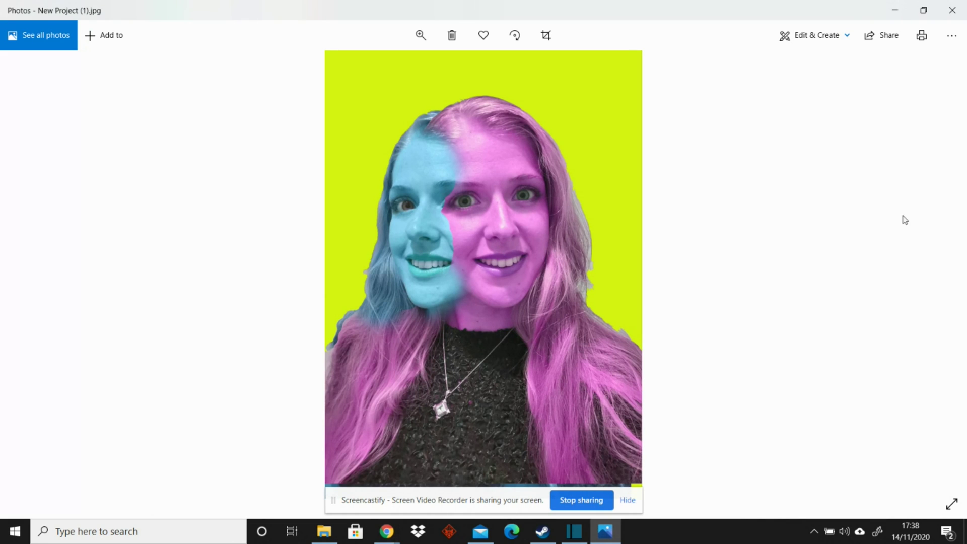
pyautogui.click(895, 10)
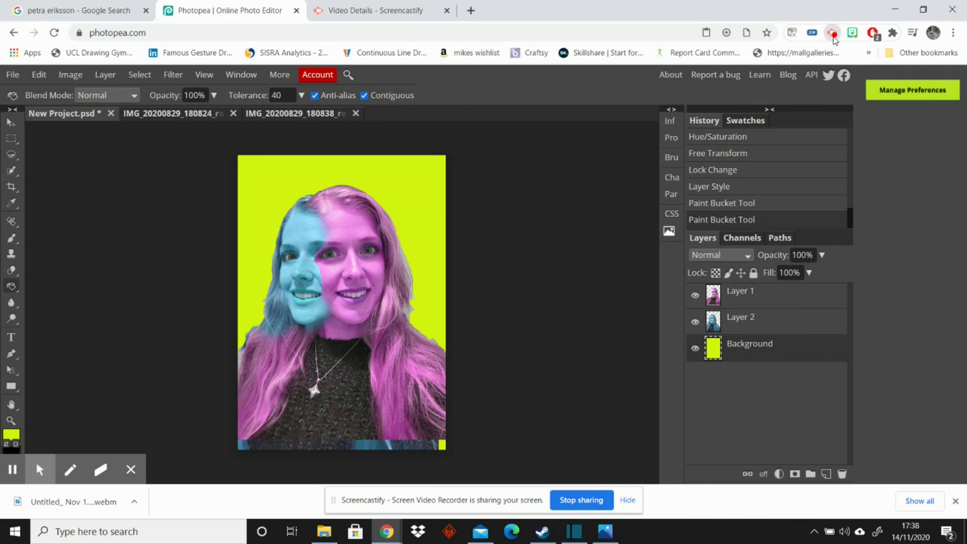